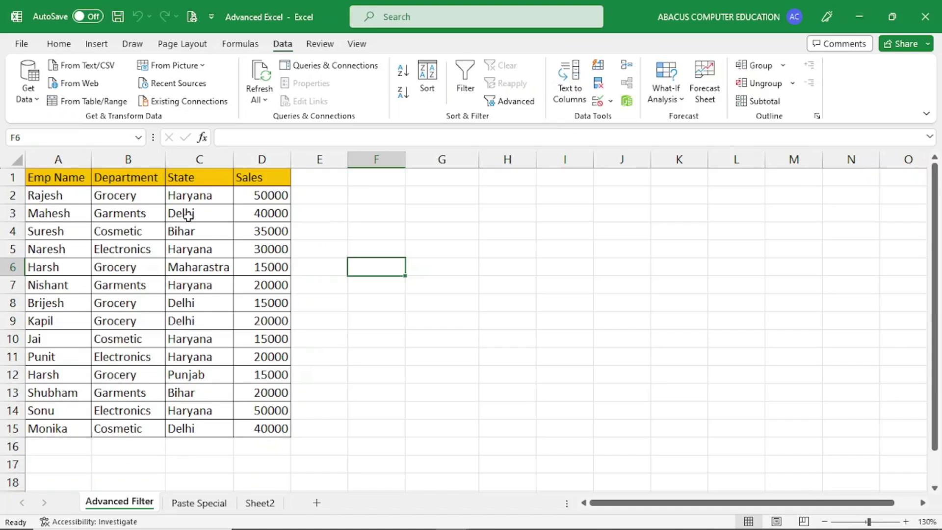
Step: Look over the employee table's Grocery entry and headers, ending on the State header in C1
click(113, 195)
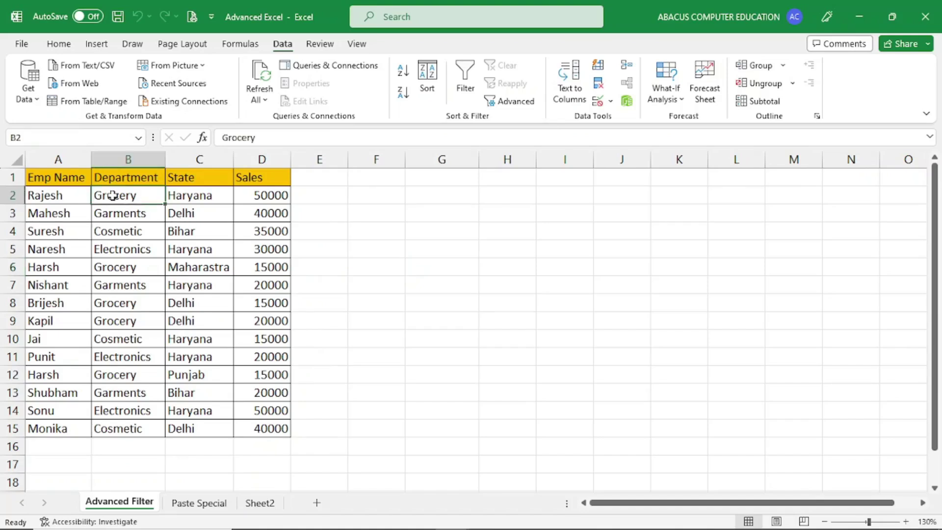
click(74, 178)
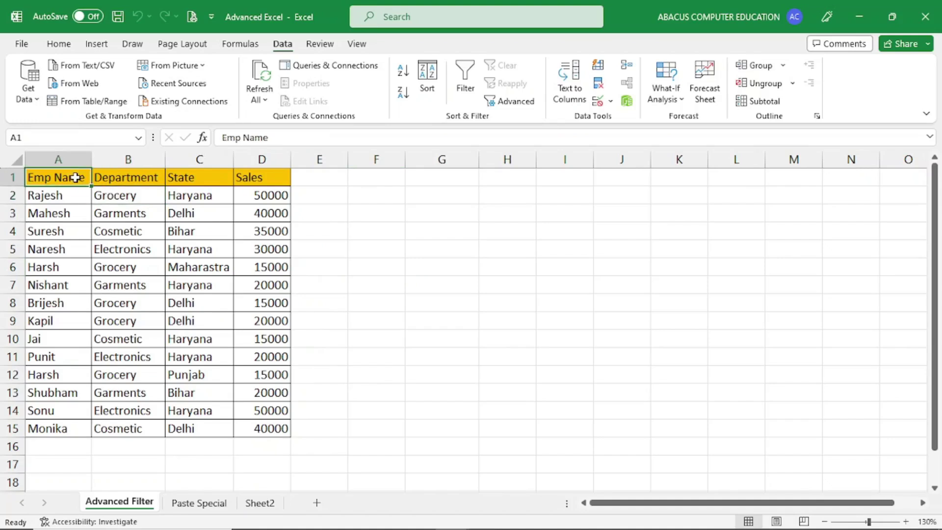
click(119, 180)
click(183, 180)
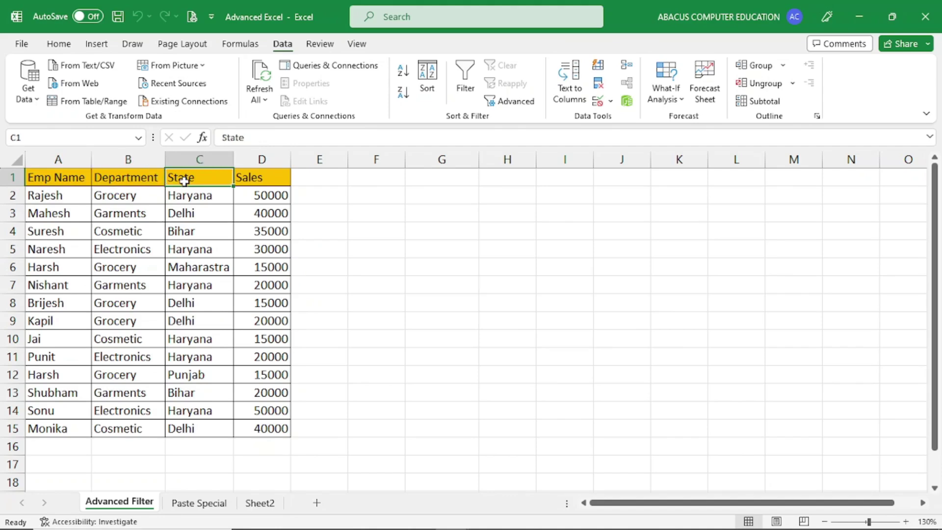
click(249, 179)
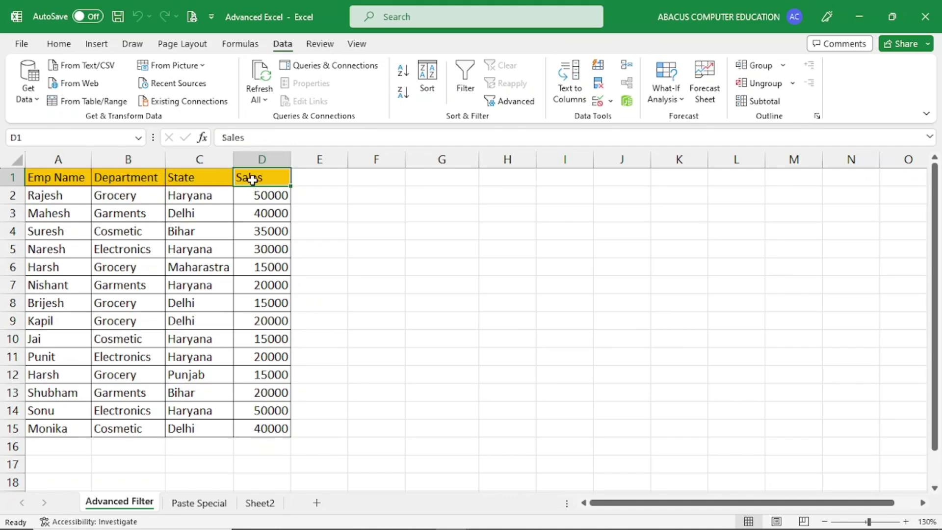
click(200, 176)
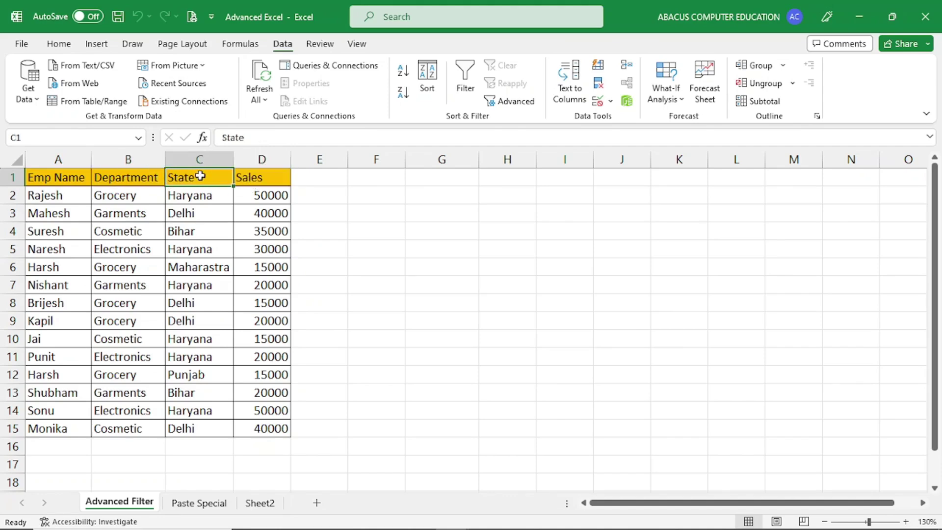
click(142, 177)
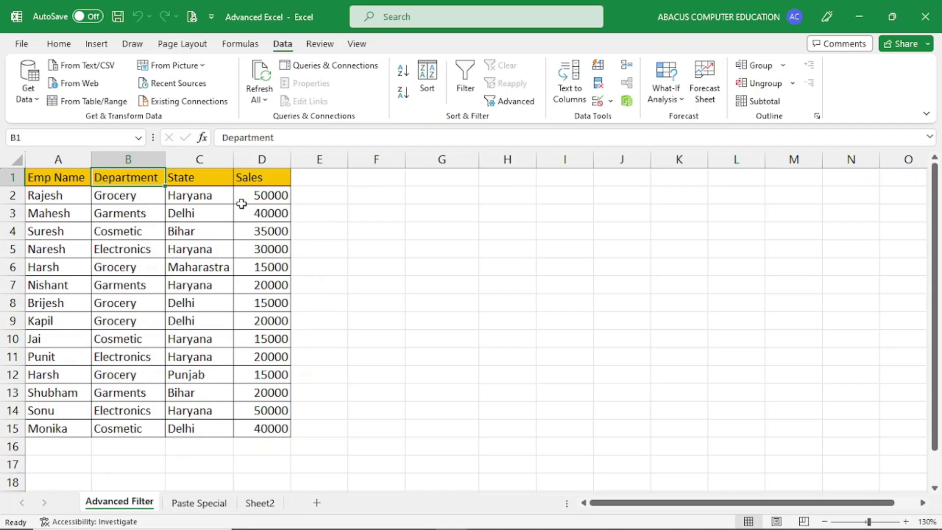
click(199, 179)
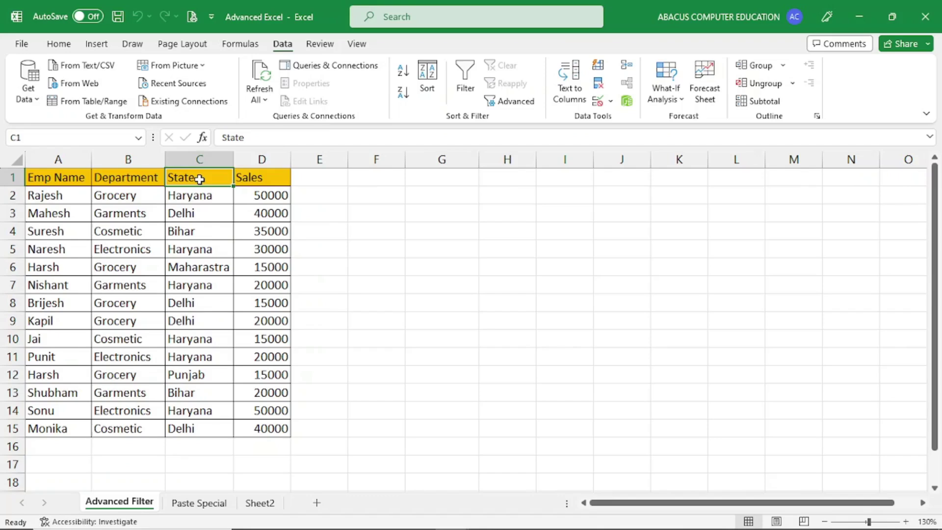
Step: Turn on header filters and filter the State column to show only Delhi
key(ctrl+shift+l)
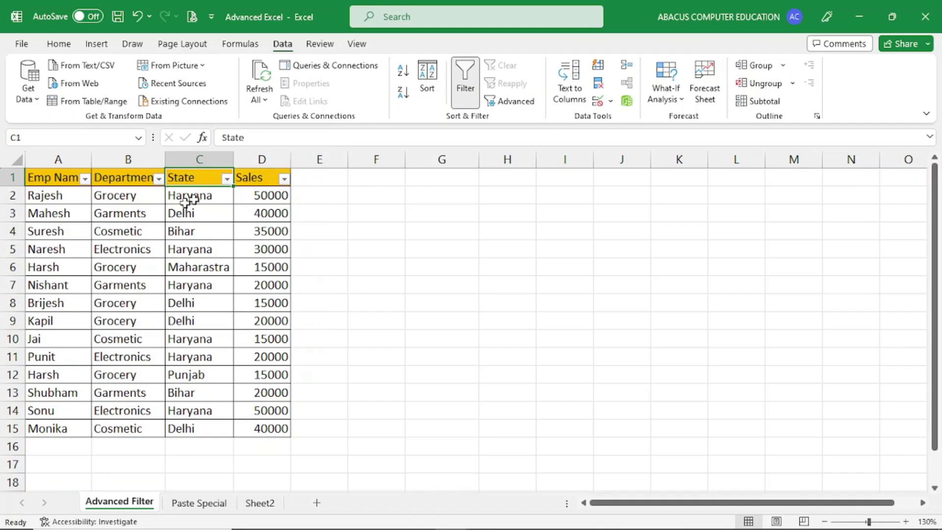
click(227, 179)
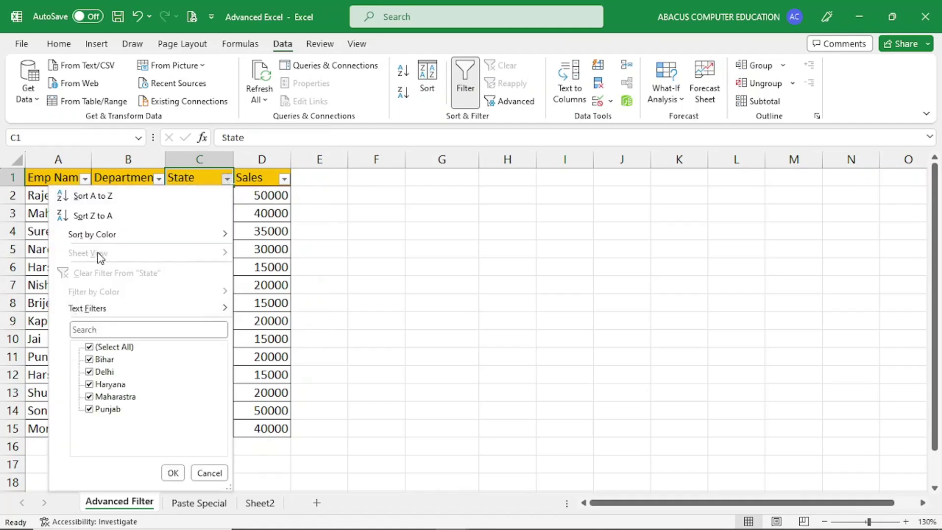
click(90, 348)
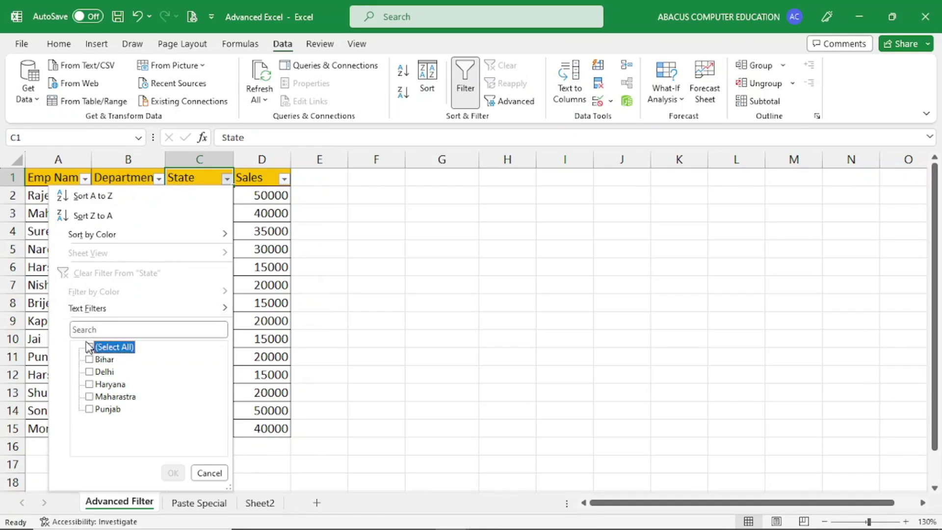
click(90, 372)
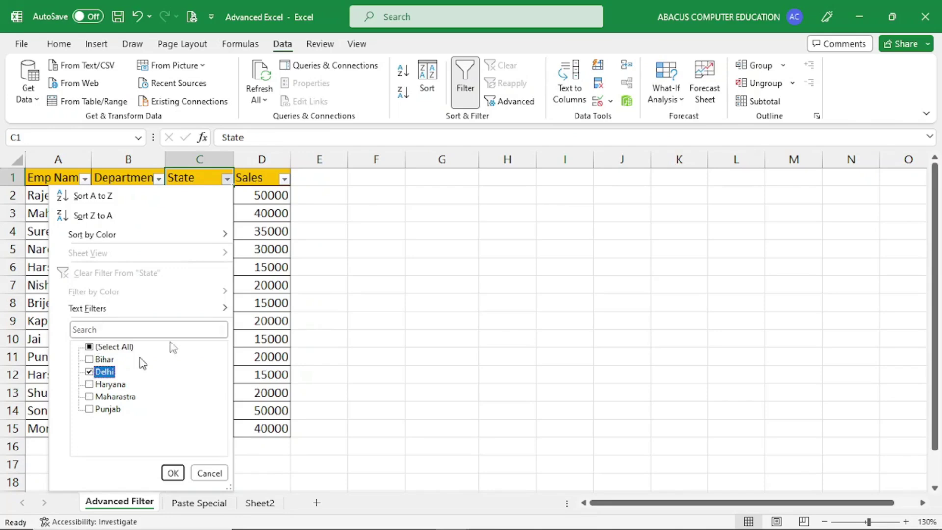
click(173, 473)
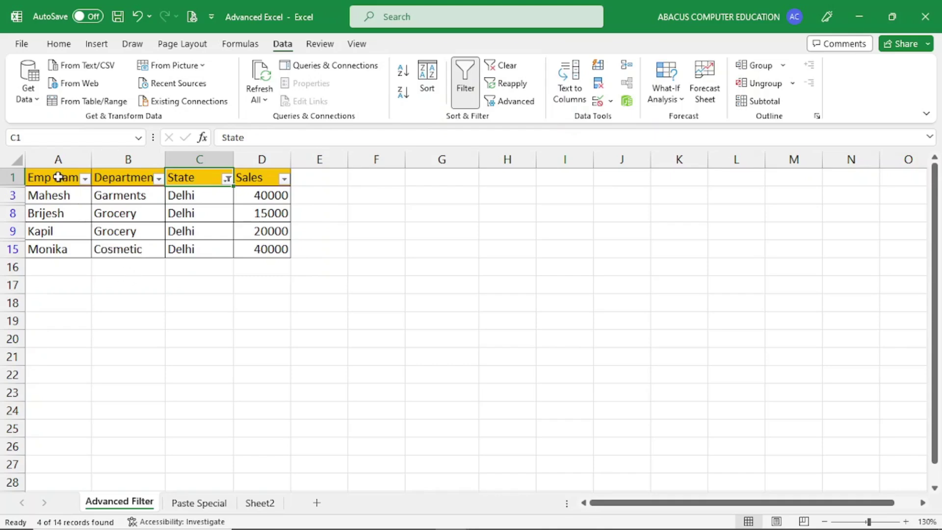
Step: Select the table A1:D15 and switch off AutoFilter with Ctrl+Shift+L
drag(57, 178, 236, 242)
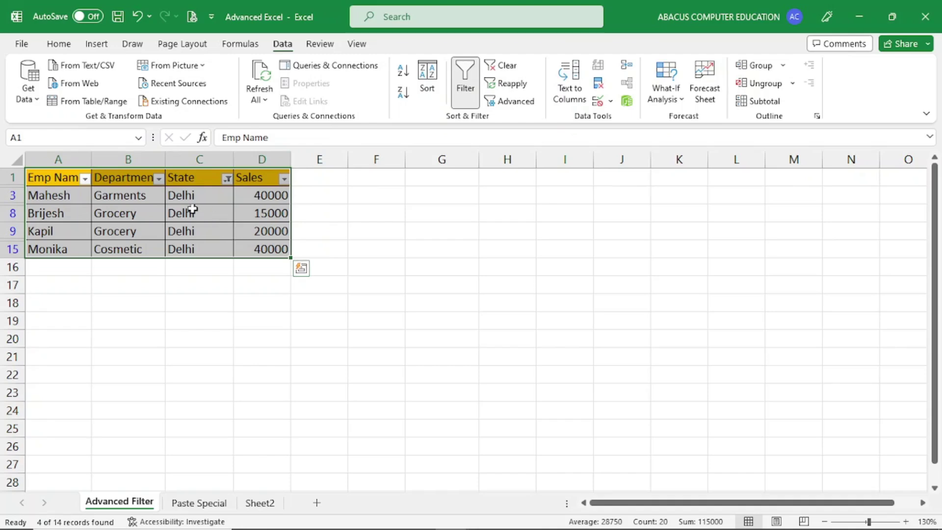
key(ctrl+shift+l)
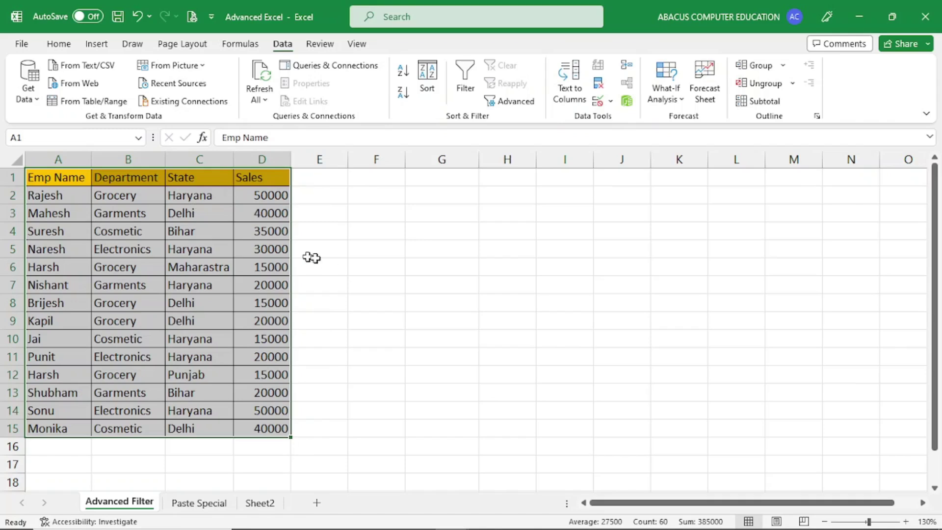
Step: Open Advanced Filter on the Data tab, with list A1:D15 and criteria G1:G2
click(390, 260)
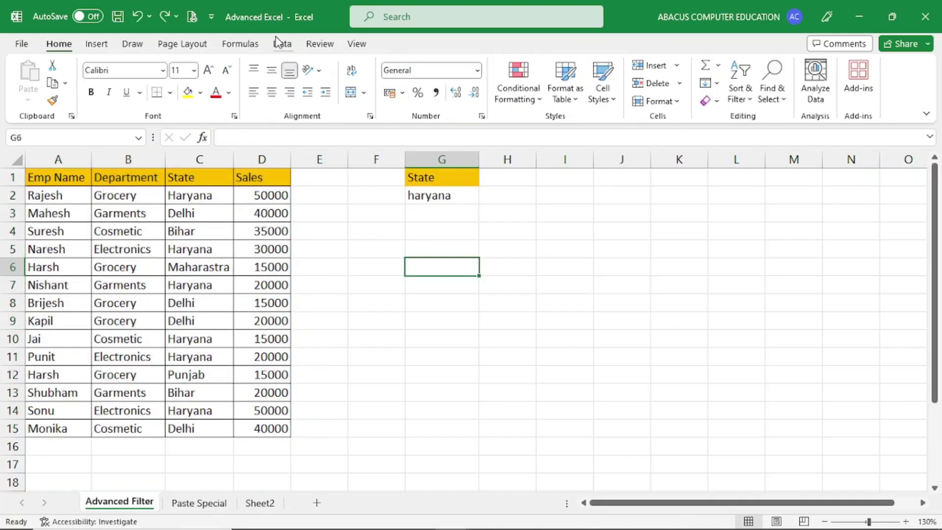
click(282, 44)
click(510, 101)
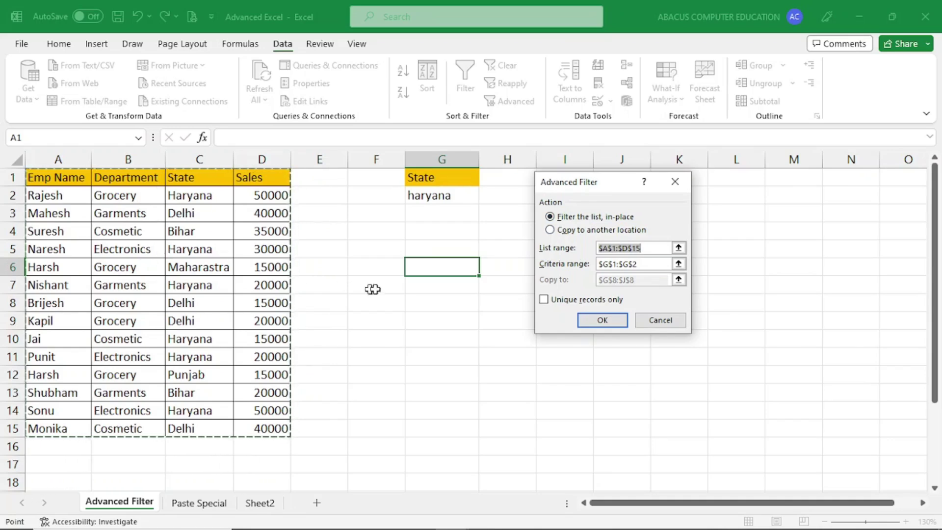
Step: Copy results to another location, keeping list A1:D15, criteria G1:G2, and destination G8
click(578, 235)
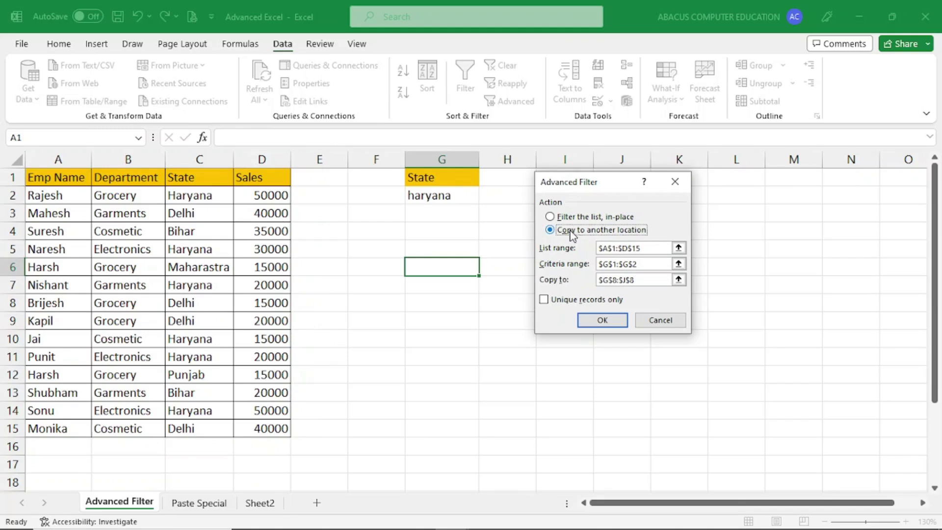
click(660, 248)
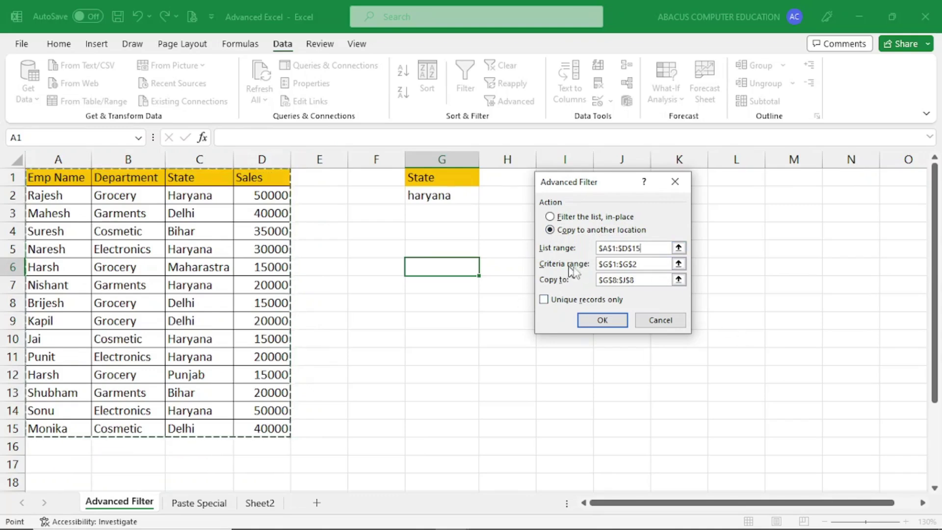
key(Tab)
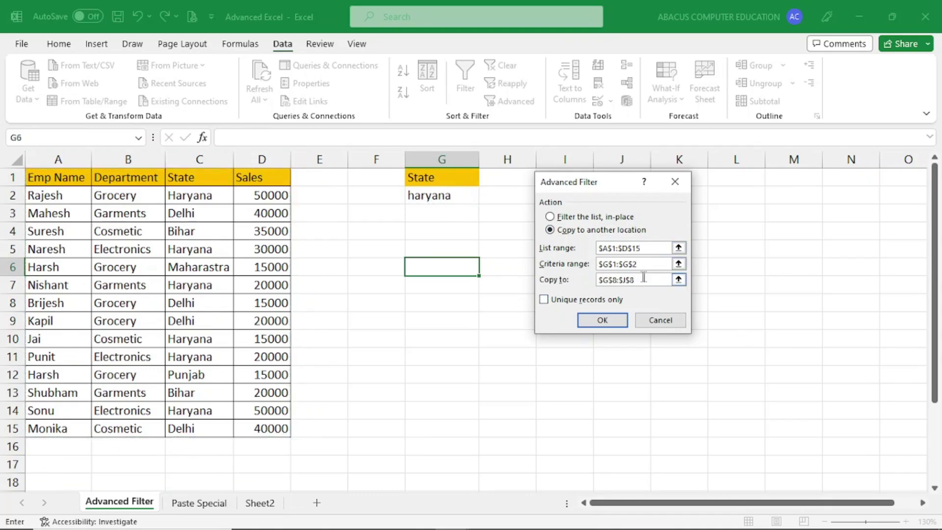
drag(639, 264, 596, 264)
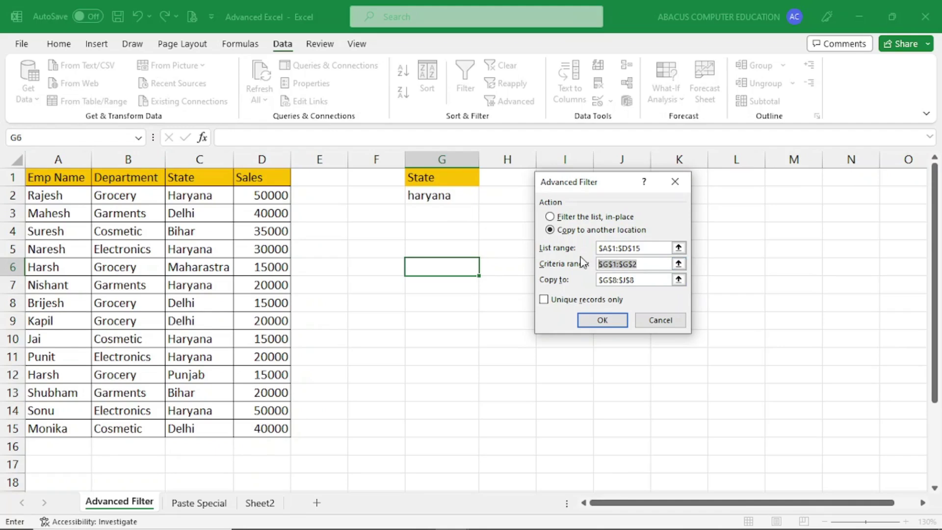
drag(446, 176, 446, 194)
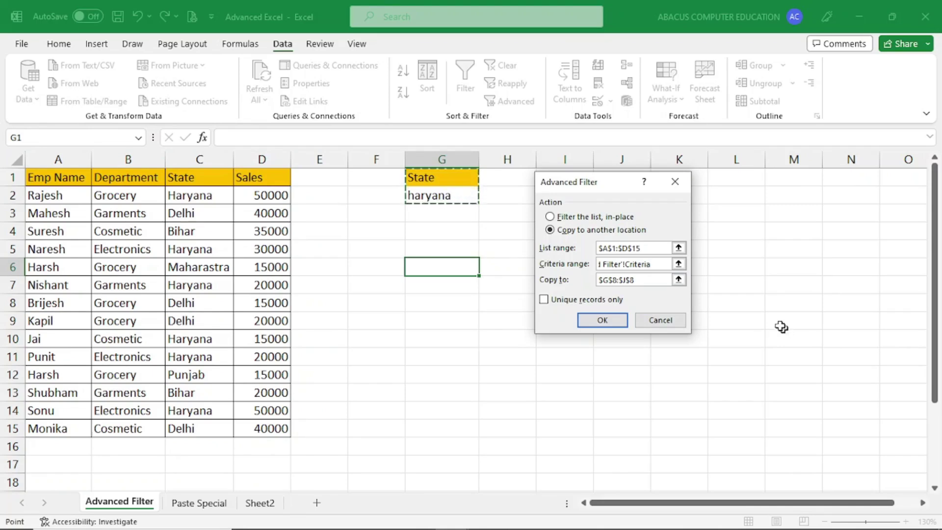
click(650, 281)
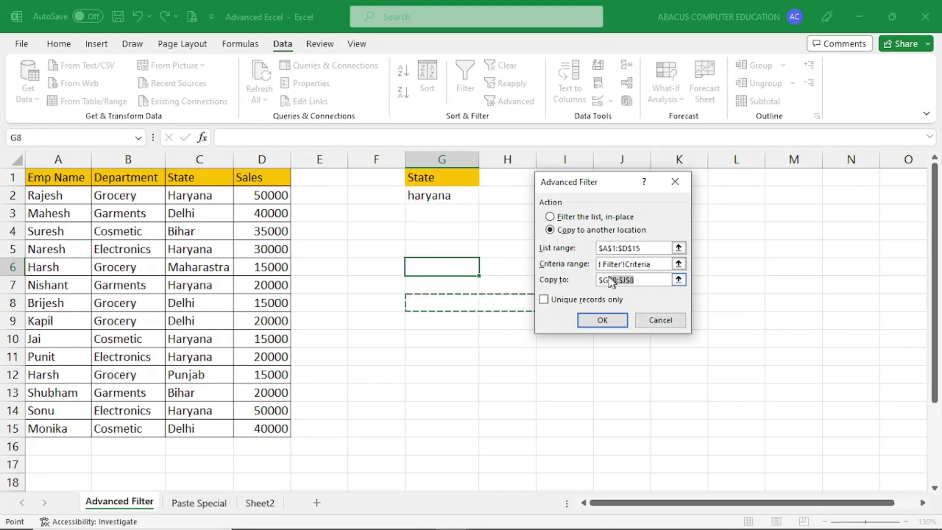
drag(647, 280, 595, 280)
key(BackSpace)
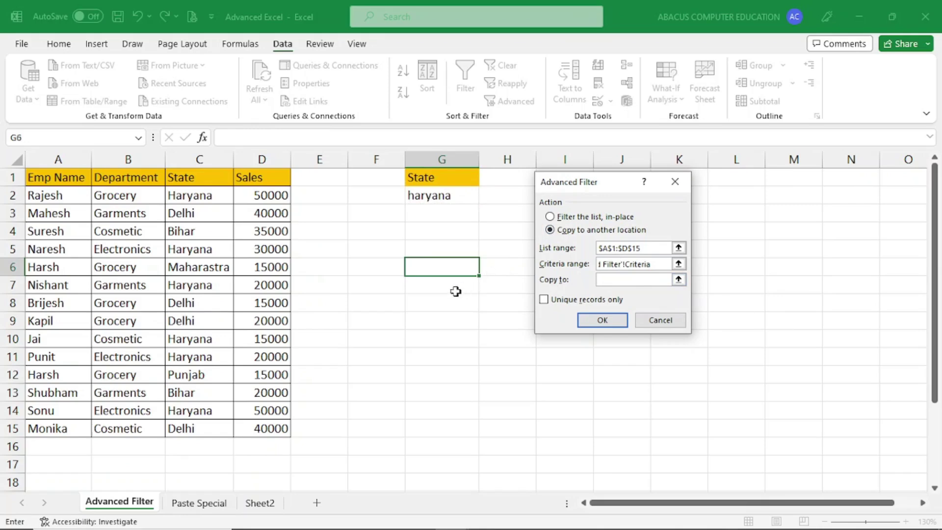
click(422, 304)
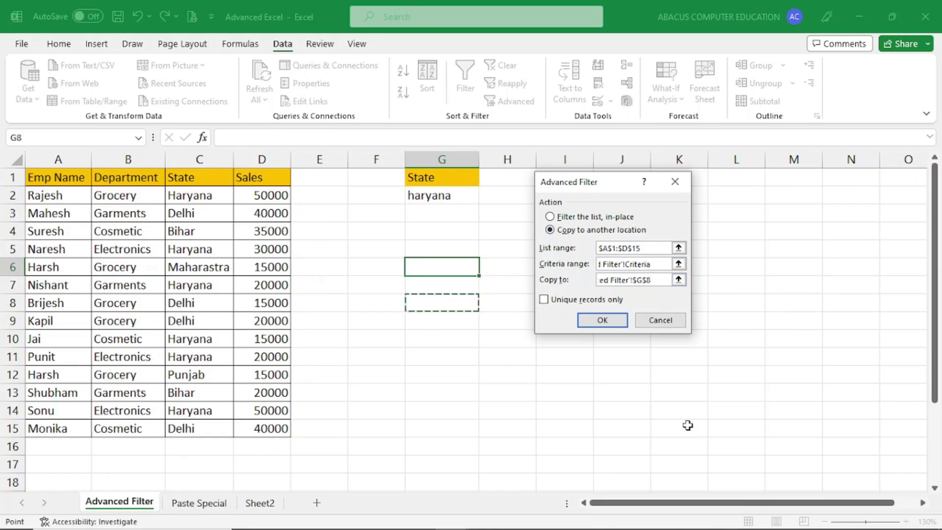
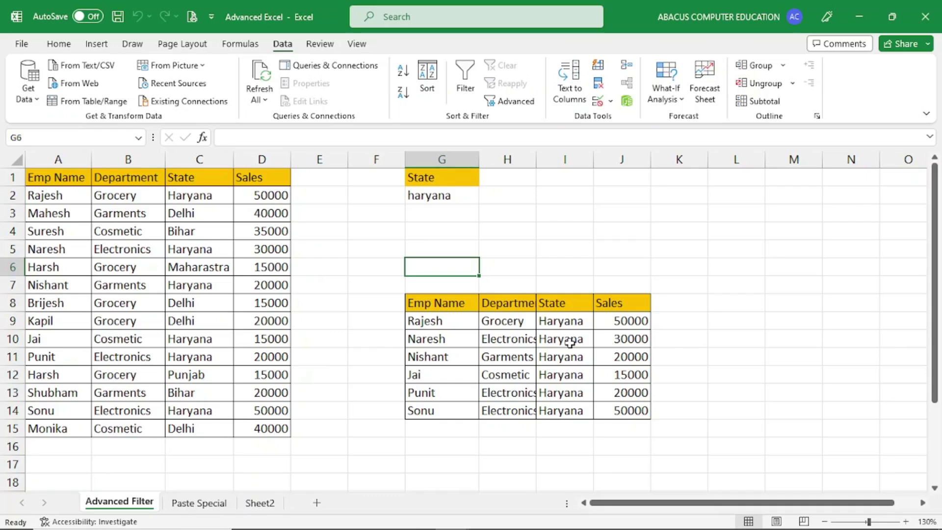
Step: Clear All on the old Haryana-only results block F6:K16, removing contents and formatting
drag(389, 273, 680, 457)
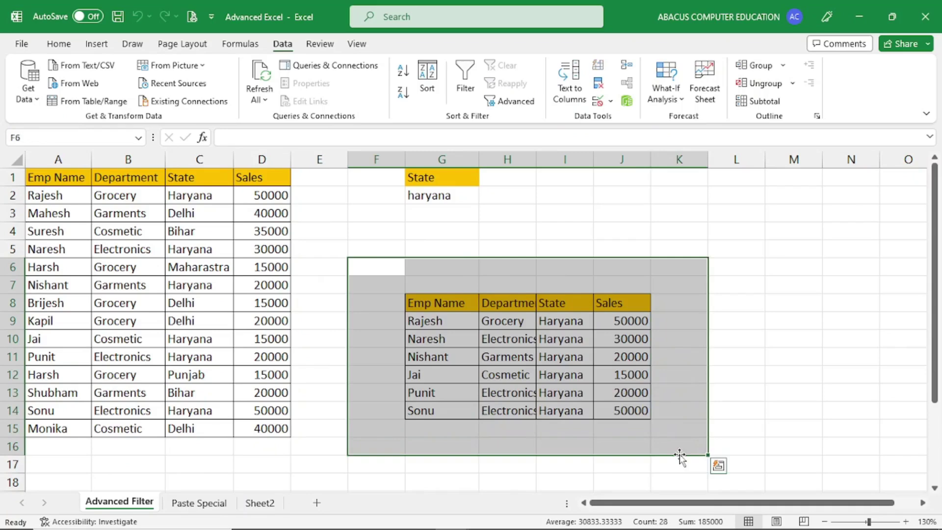
click(59, 44)
click(709, 101)
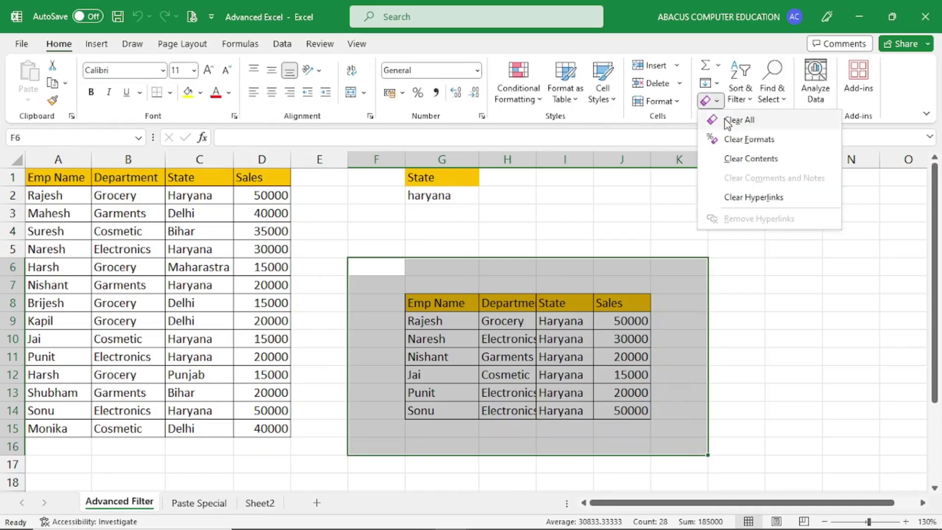
click(728, 123)
click(511, 178)
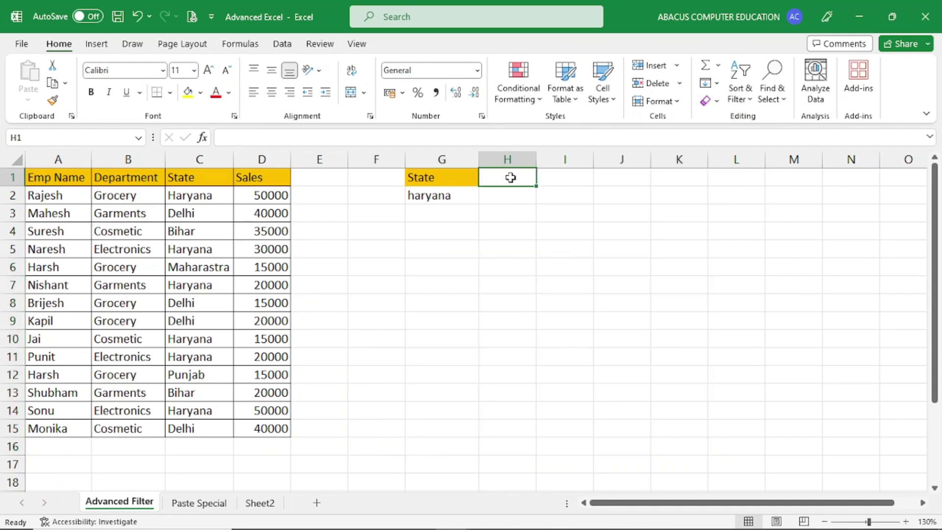
Step: Enter Department in H1 and Electronics in H2, then autofit column H
text(D)
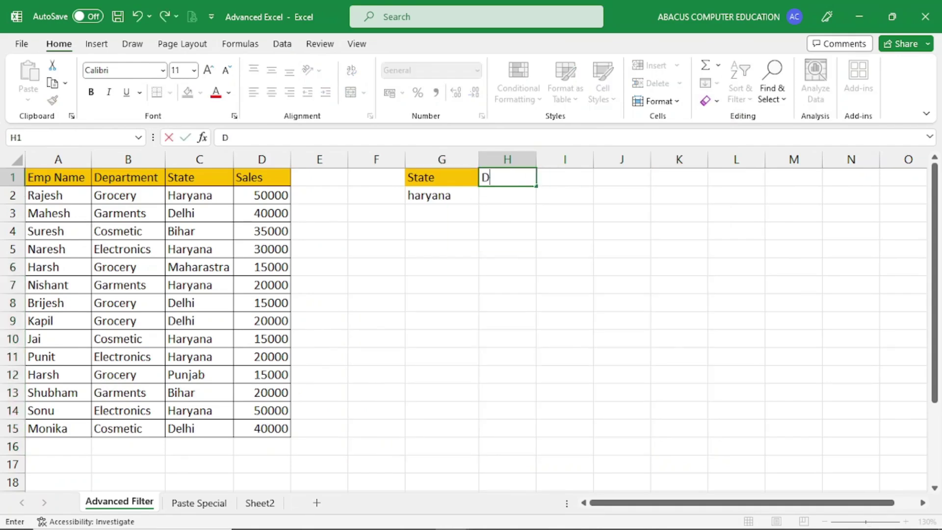
text(epat)
key(BackSpace)
text(rtment)
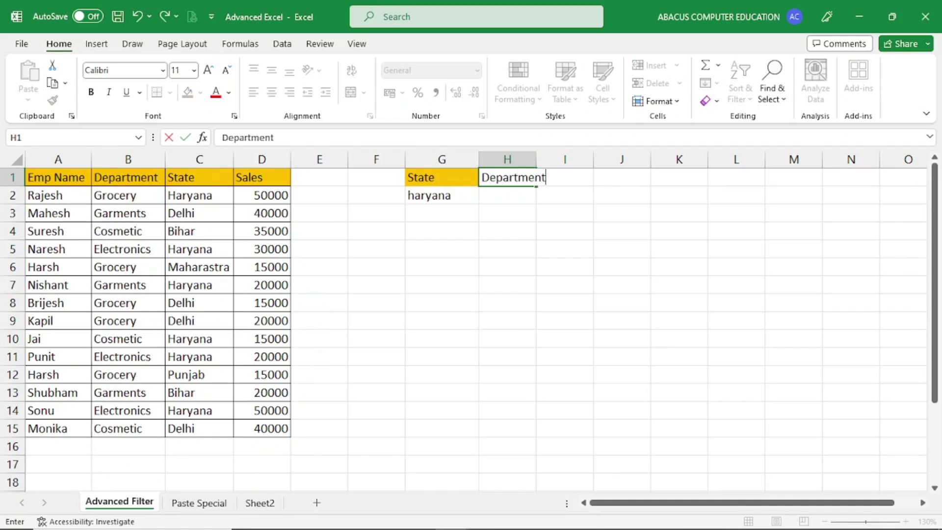
key(Return)
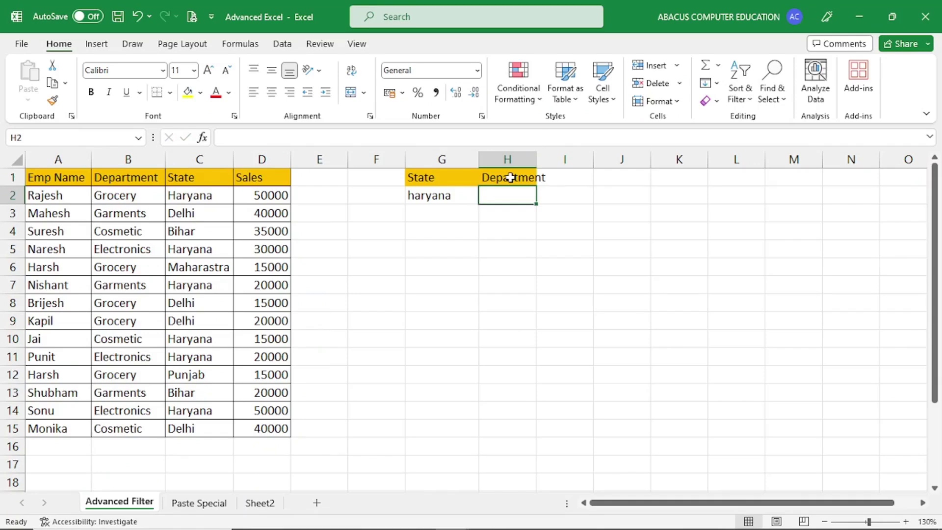
text(Elect)
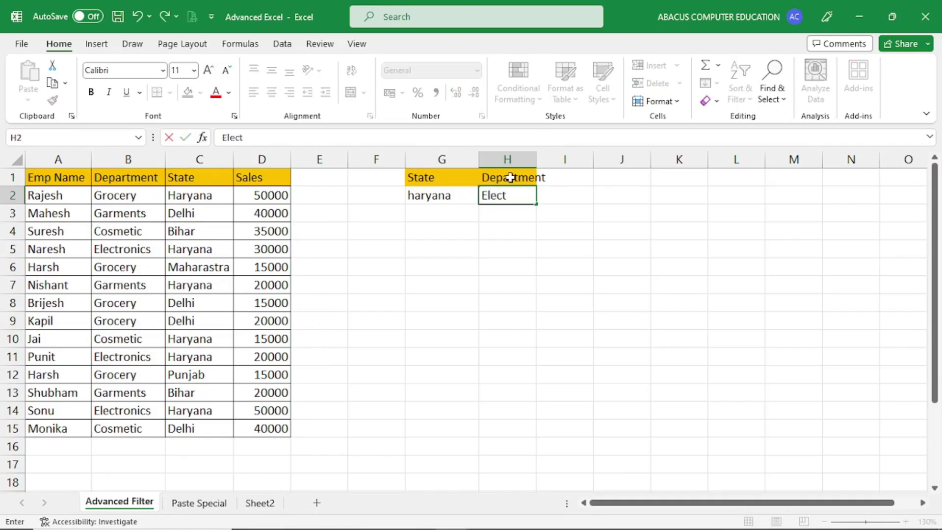
text(ronics)
click(464, 278)
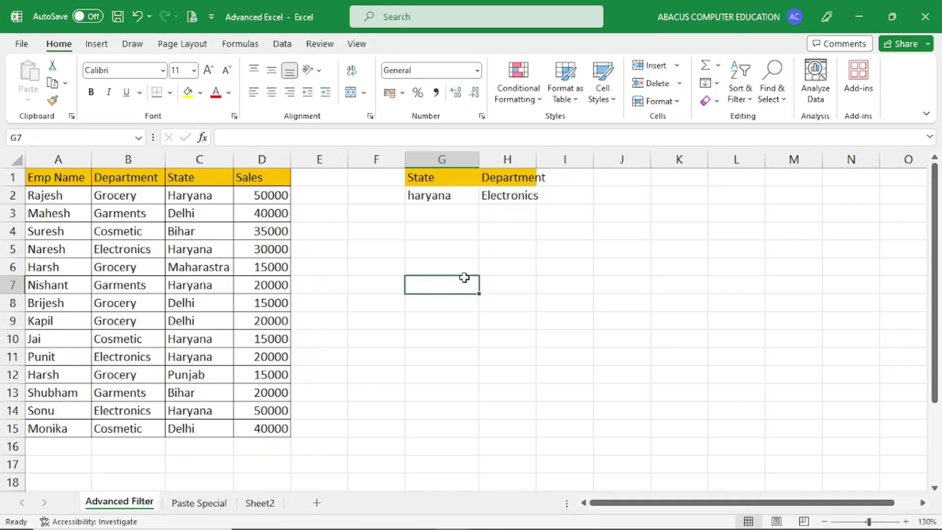
double_click(536, 159)
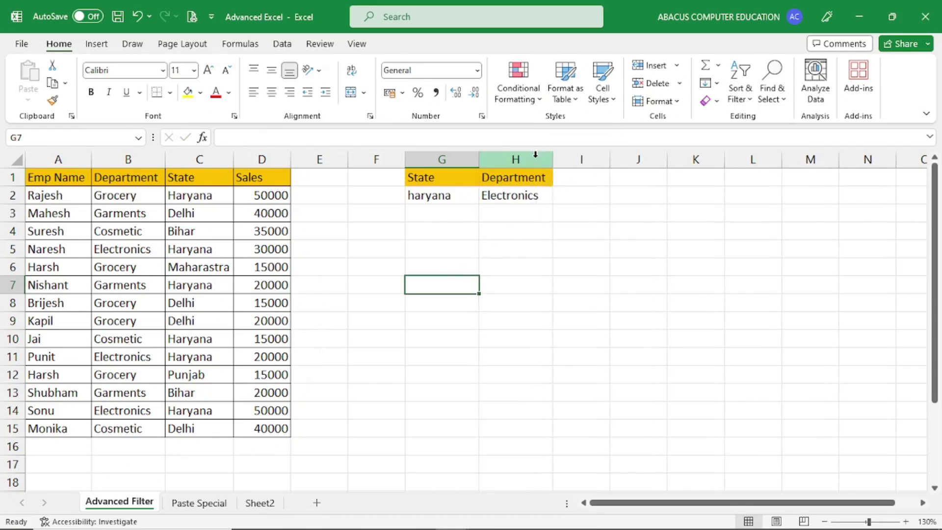
Step: Review the State/haryana and Department/Electronics criteria cells
click(454, 195)
click(452, 183)
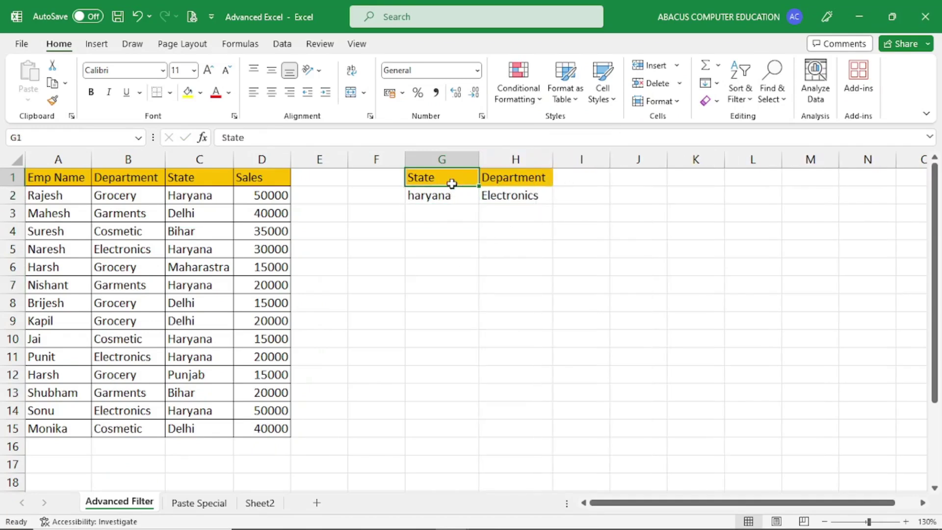
click(525, 193)
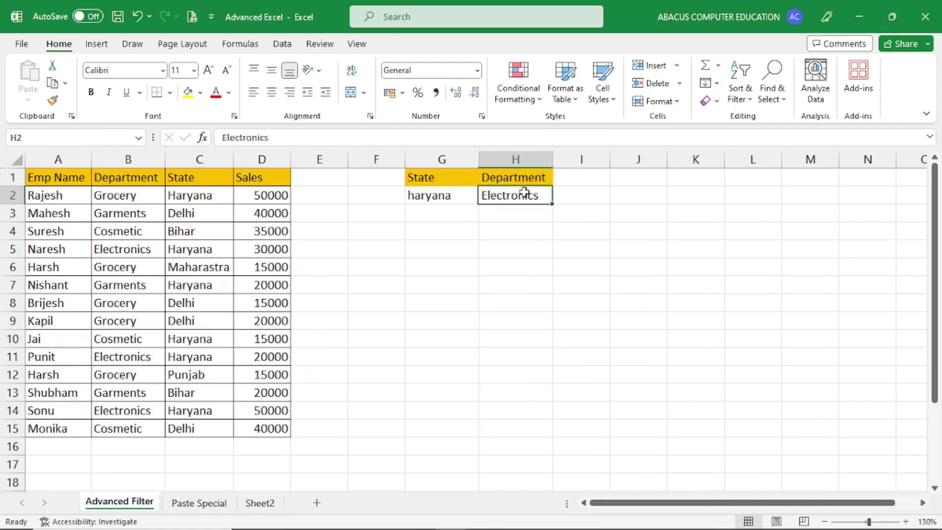
click(517, 182)
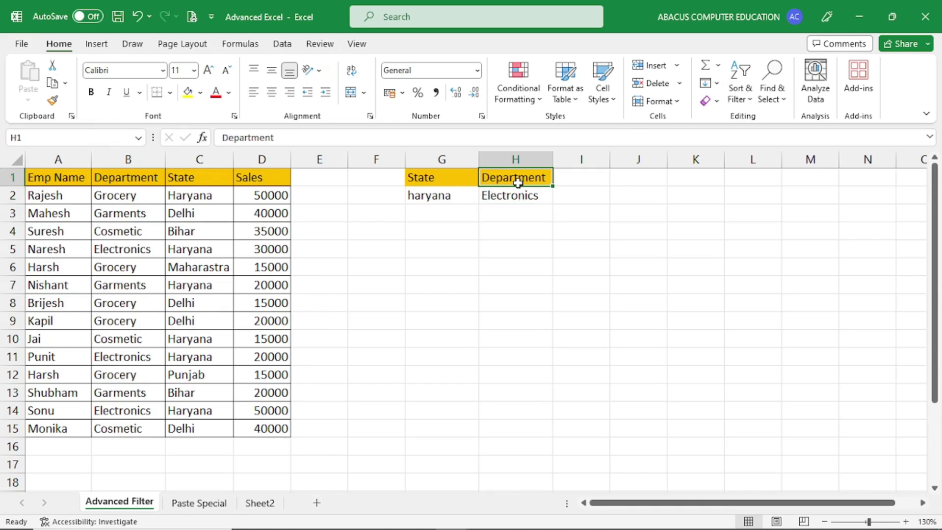
drag(375, 302, 414, 317)
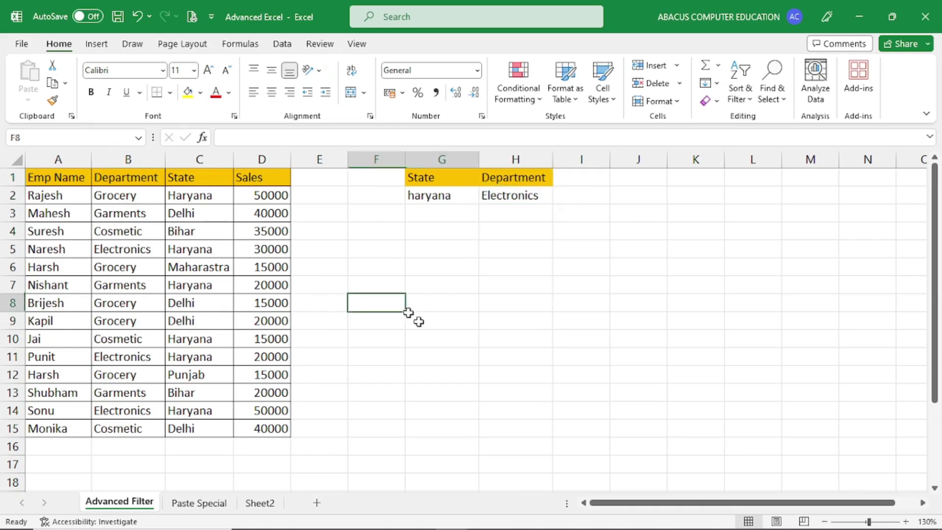
Step: Open Advanced Filter set to copy to another location, with list range A1:D15
click(504, 254)
click(282, 44)
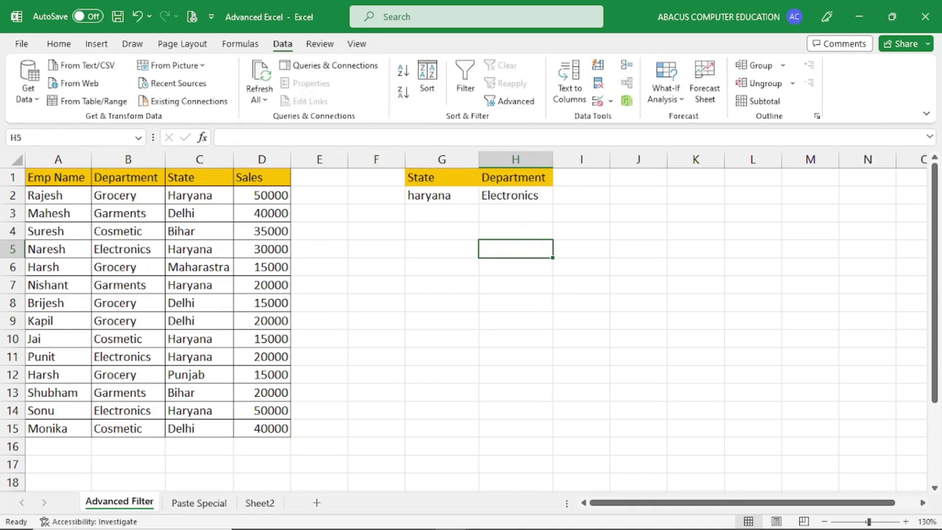
click(510, 100)
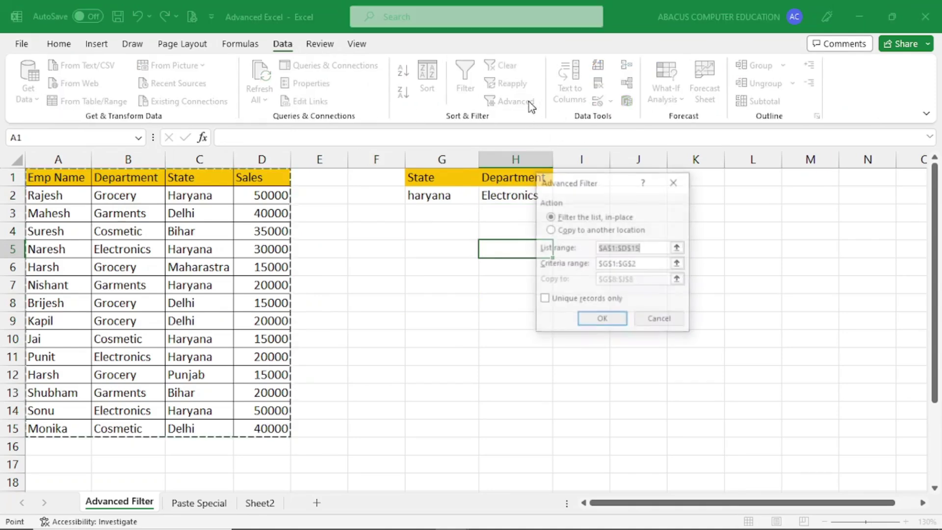
click(582, 231)
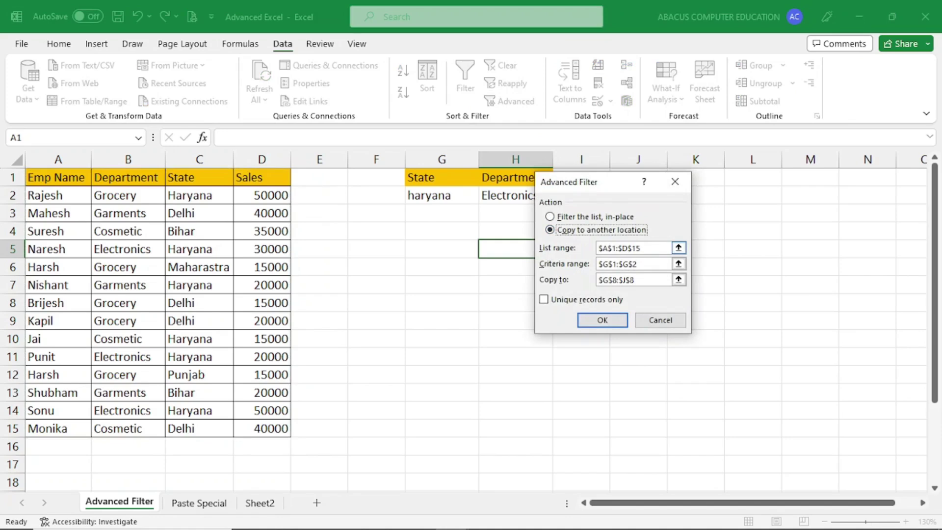
click(633, 248)
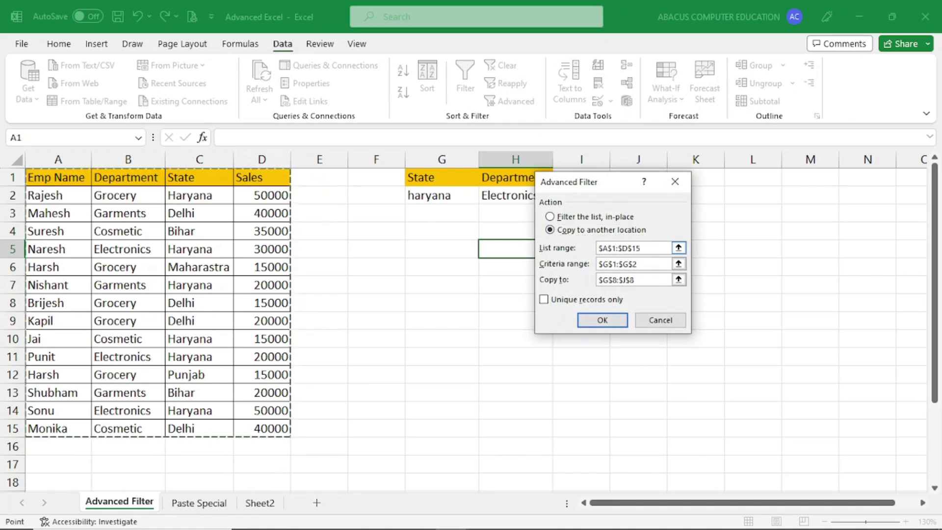
Step: Set criteria range G1:H2 and output cell G10, then run the filter
drag(638, 264, 607, 269)
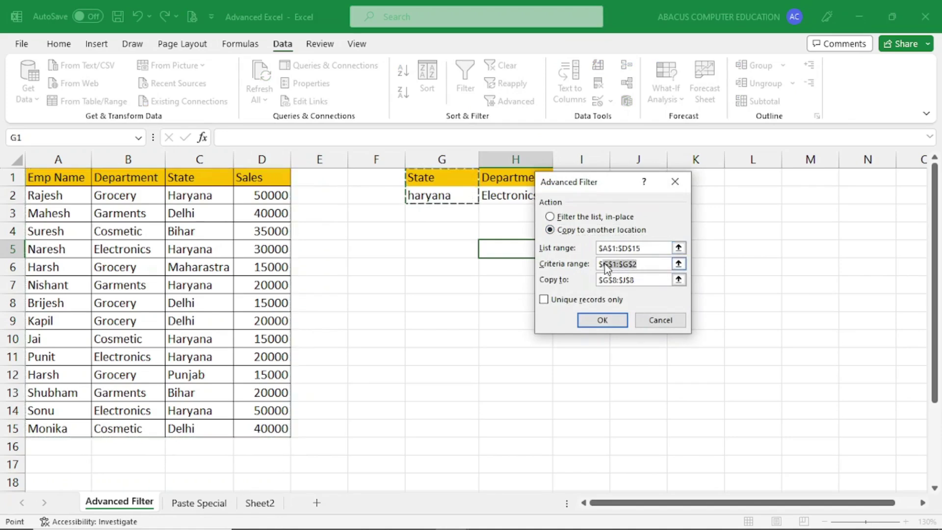
key(BackSpace)
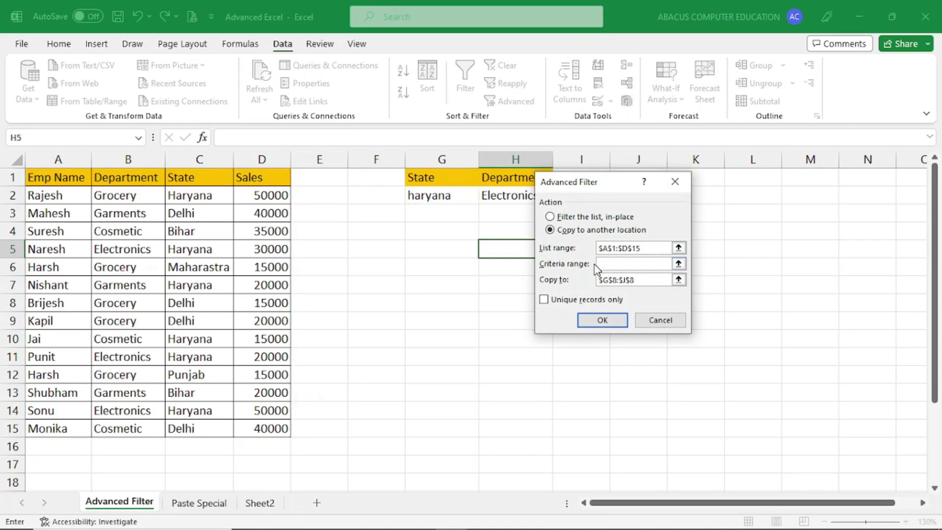
drag(569, 186, 597, 216)
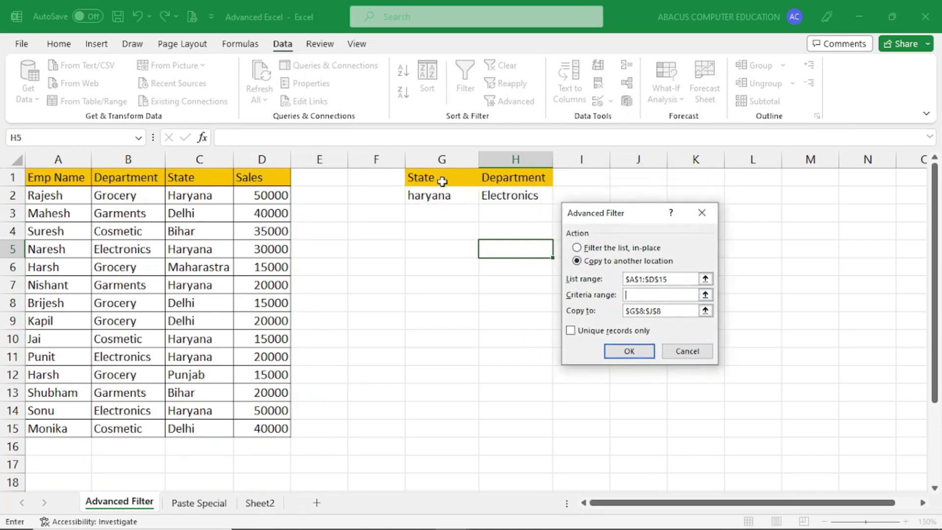
drag(442, 182, 499, 191)
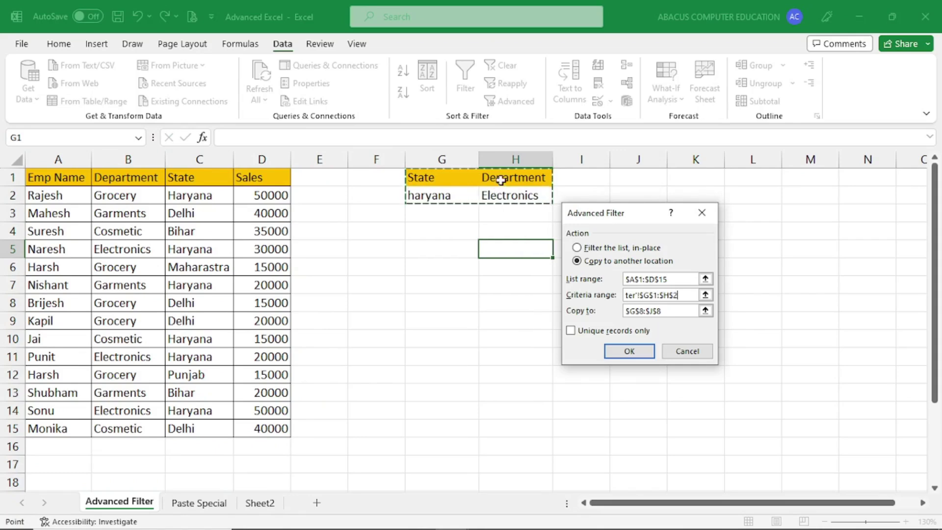
click(667, 313)
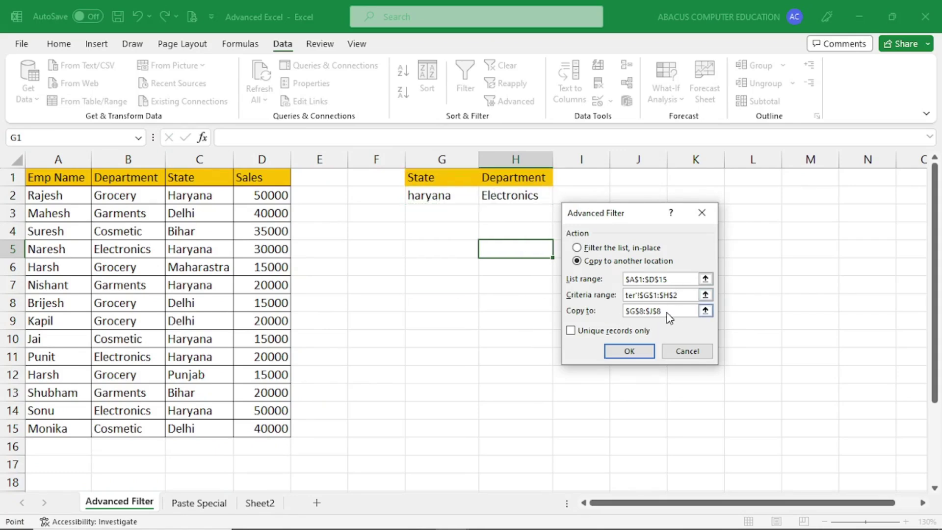
click(668, 312)
key(BackSpace)
click(418, 341)
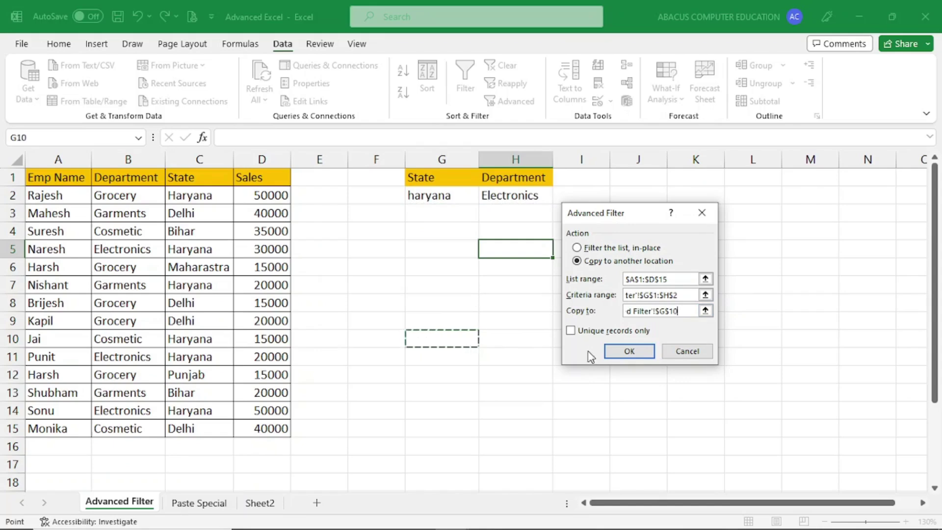
click(609, 352)
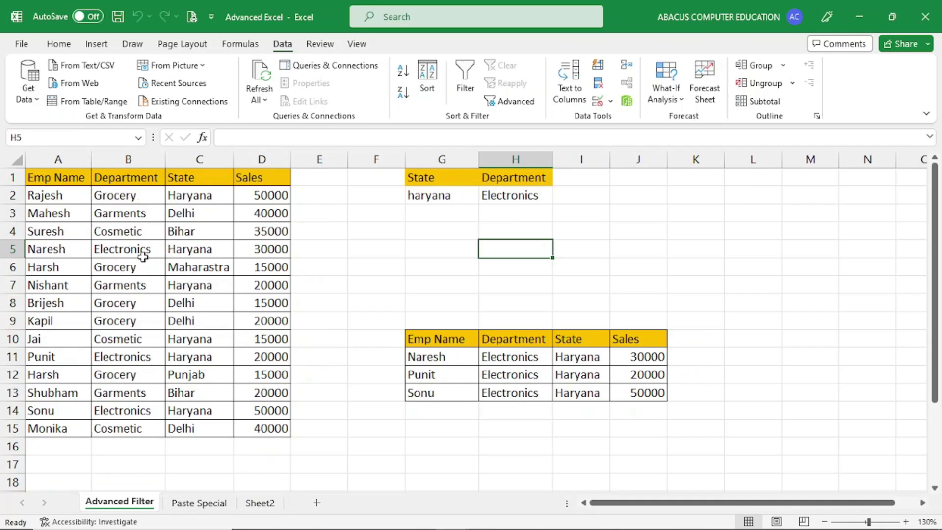
click(146, 257)
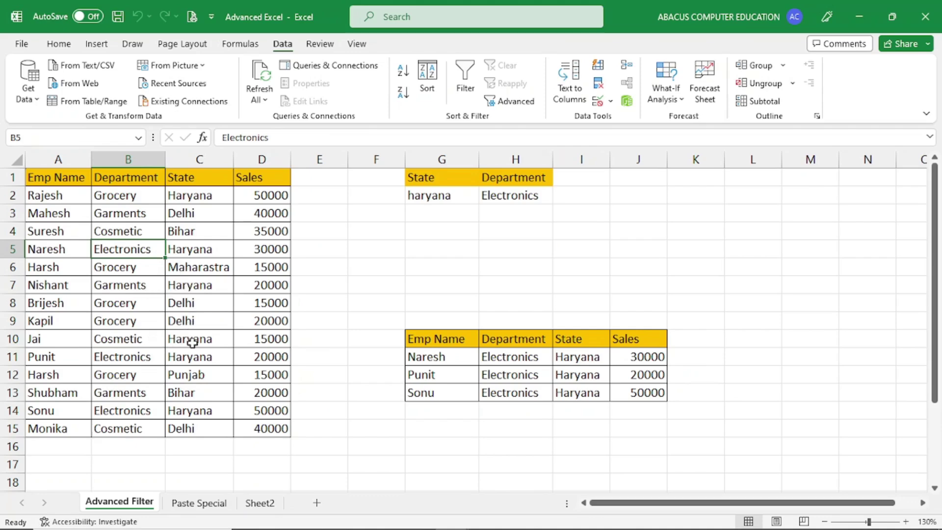
click(146, 361)
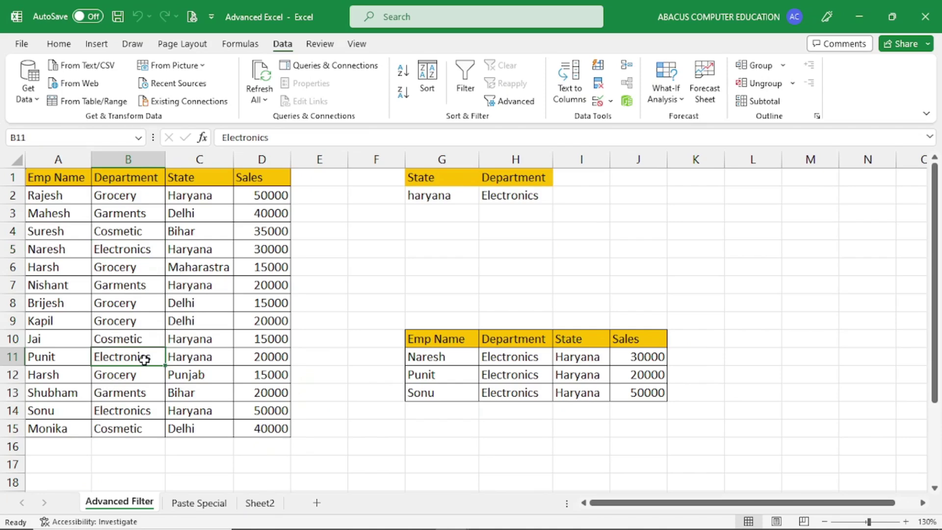
click(152, 414)
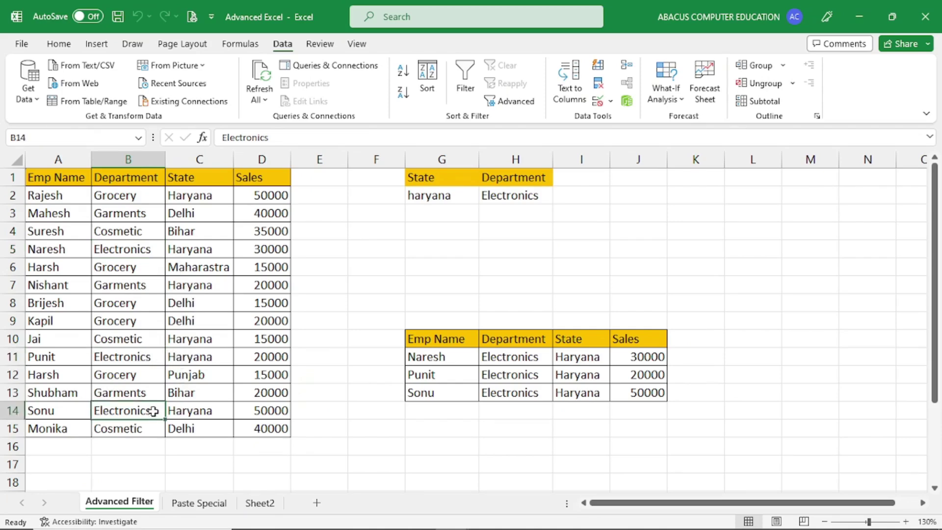
click(550, 302)
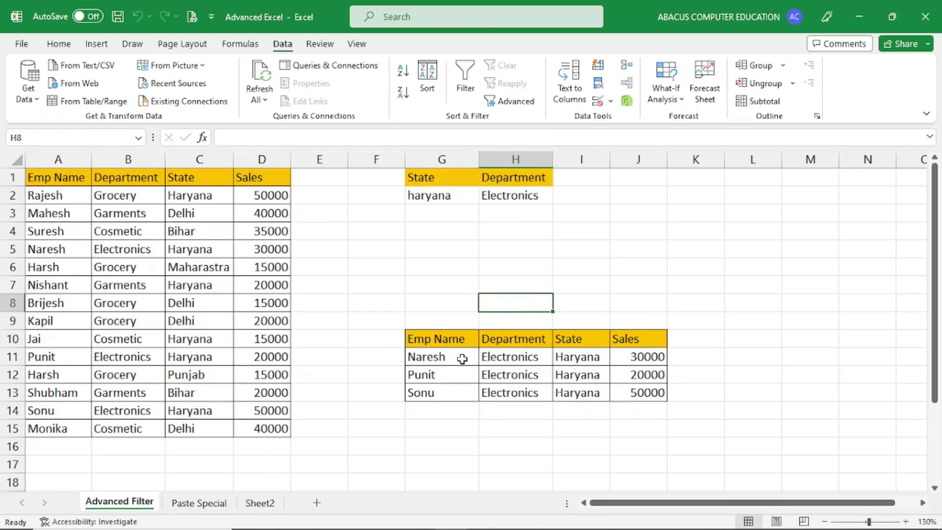
Step: Clear the values and formatting of the extracted results block F9:K14
mouse_move(387, 320)
mouse_down()
mouse_move(666, 389)
mouse_move(683, 413)
mouse_up()
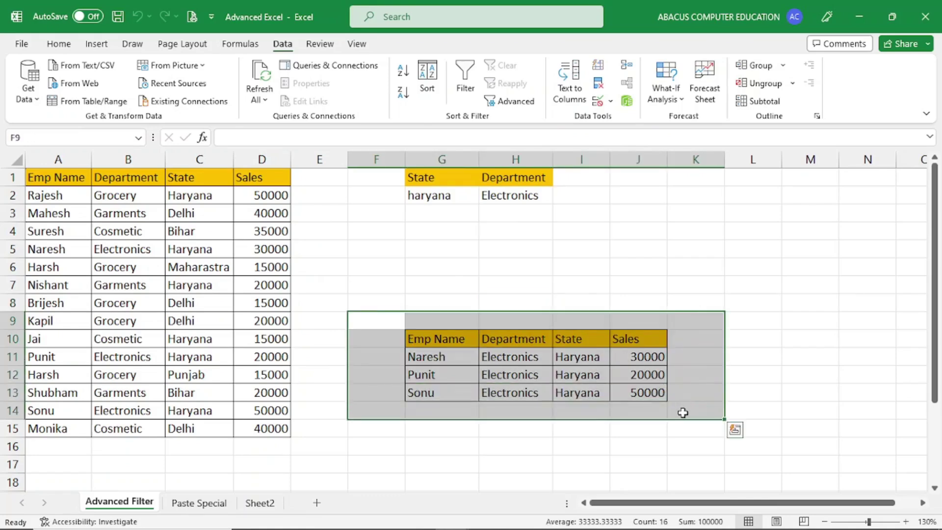
key(Delete)
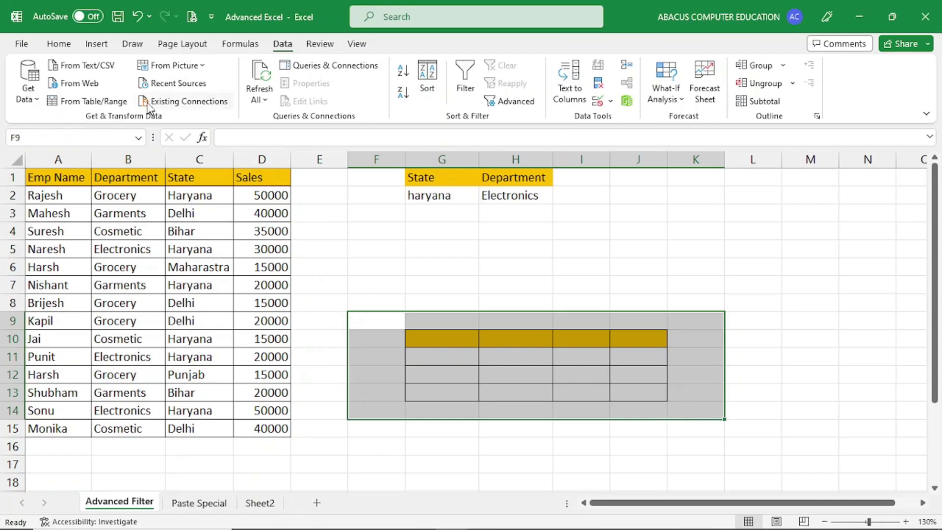
click(59, 44)
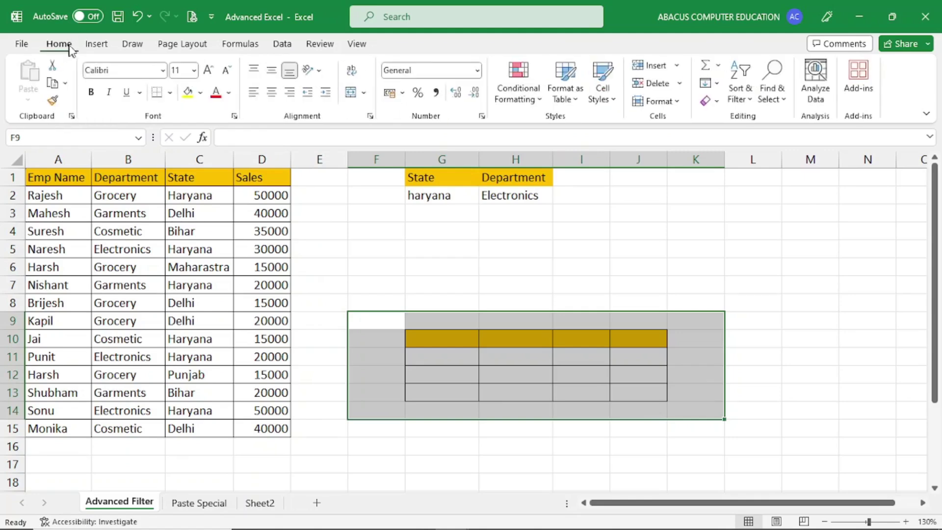
click(710, 101)
click(727, 122)
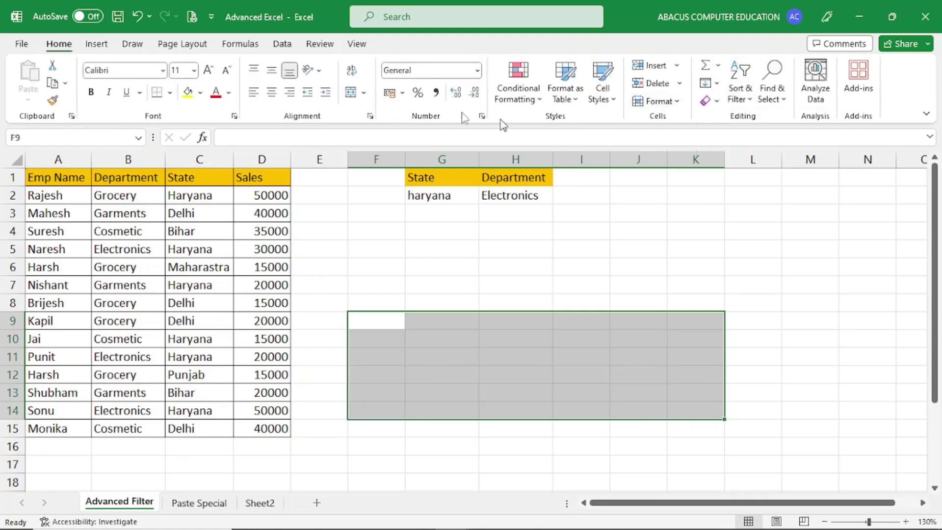
click(283, 44)
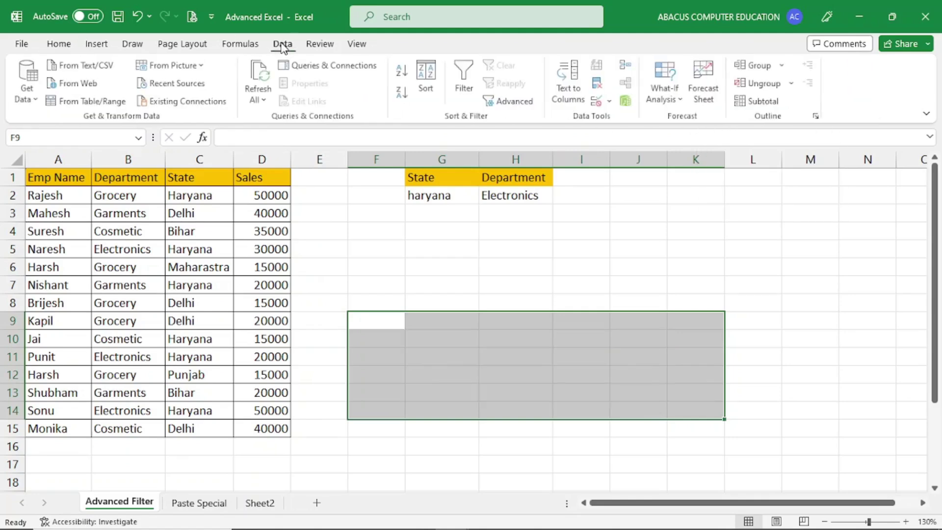
click(431, 324)
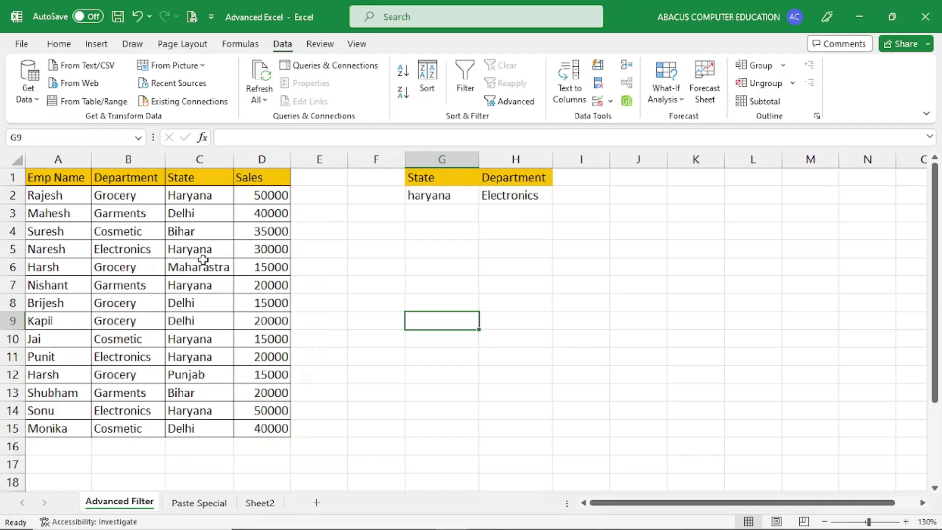
Step: Set Advanced Filter to copy to another location using criteria range G1:H2
click(514, 102)
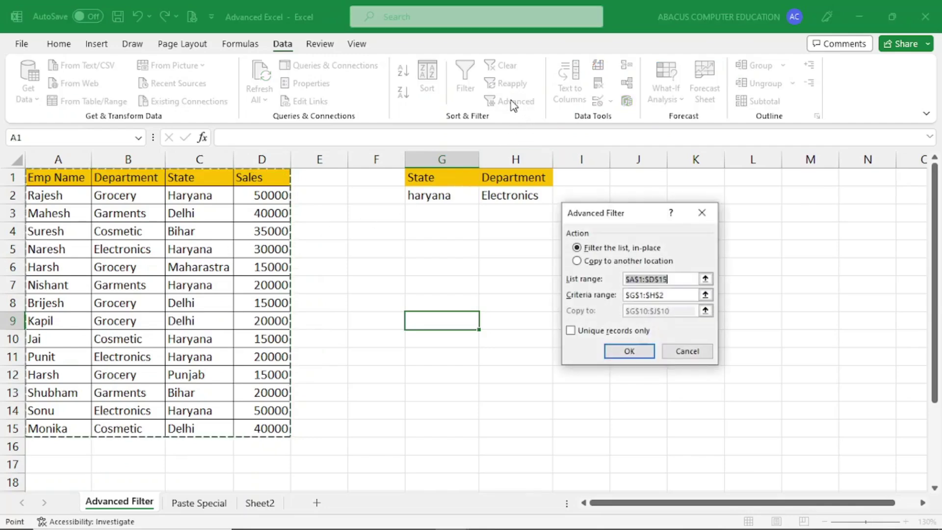
click(614, 262)
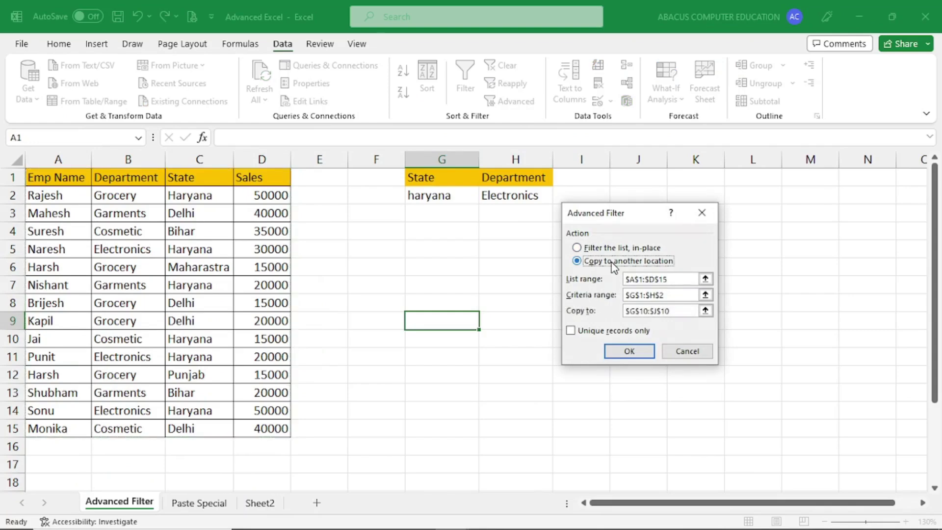
click(678, 278)
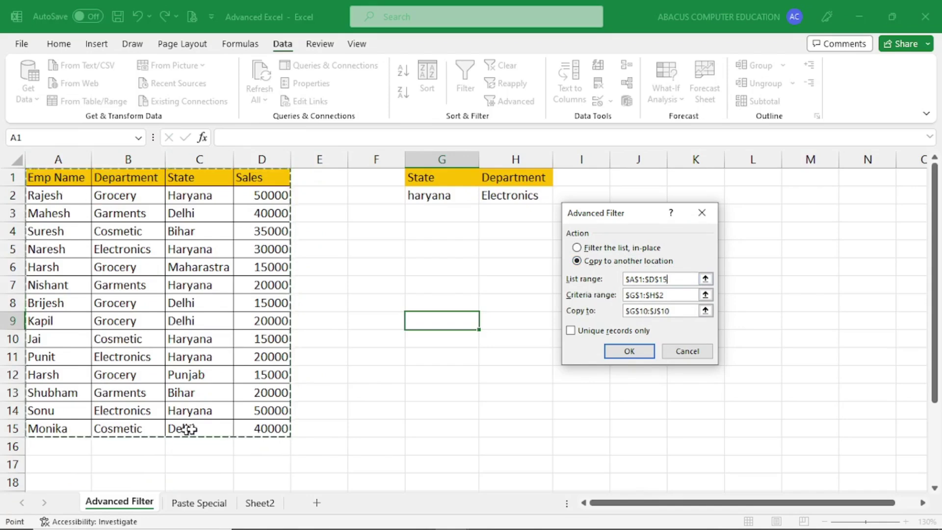
click(664, 310)
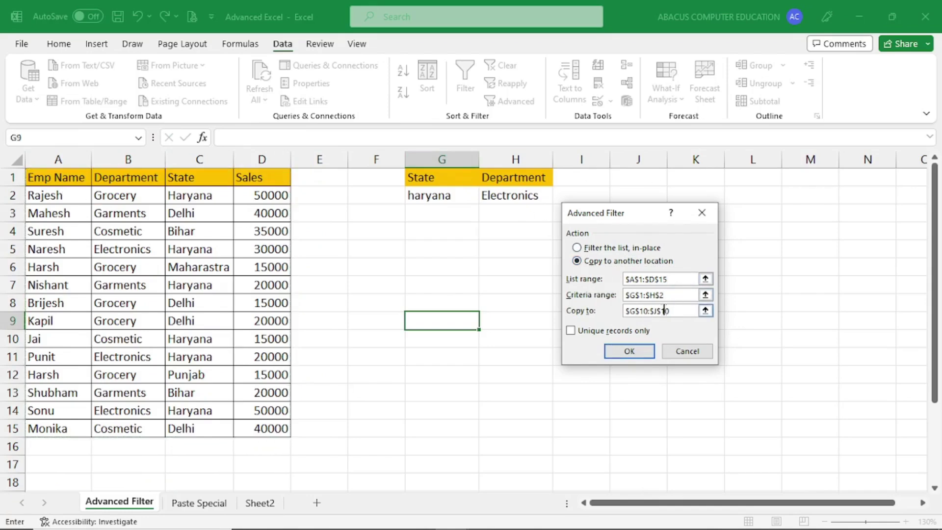
click(705, 294)
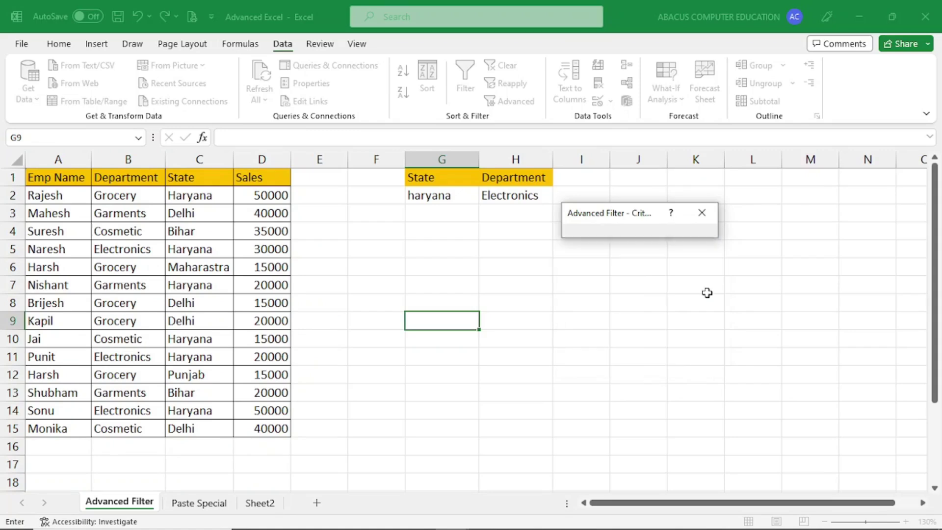
drag(464, 181, 503, 198)
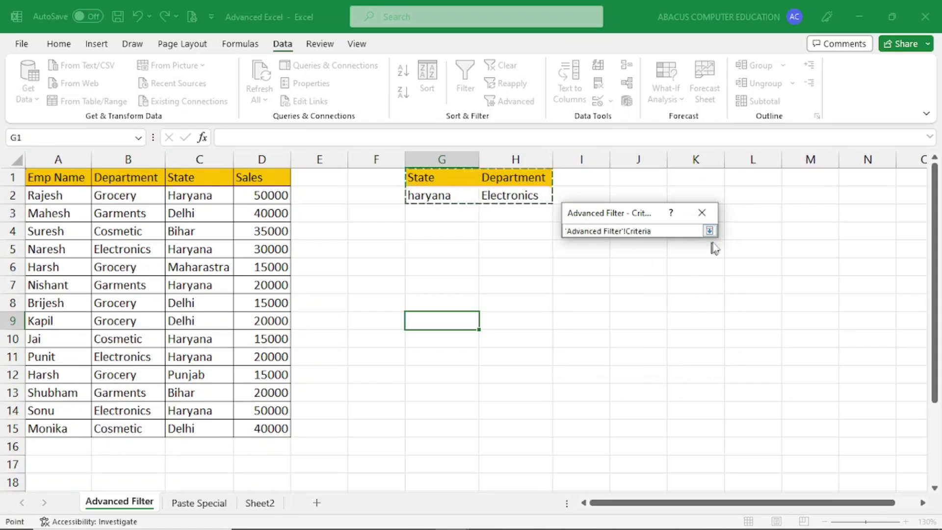
click(709, 230)
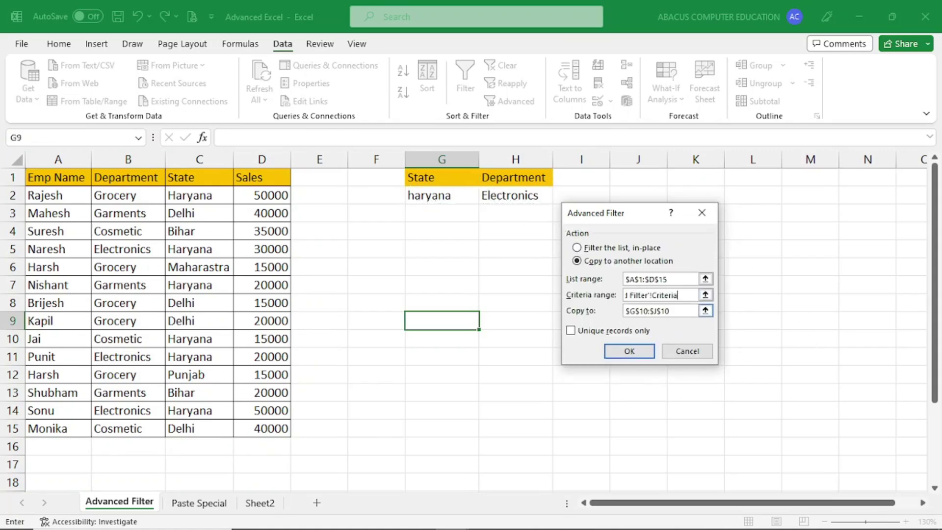
Step: Set the Copy to destination to Sheet2!$C$4
click(673, 313)
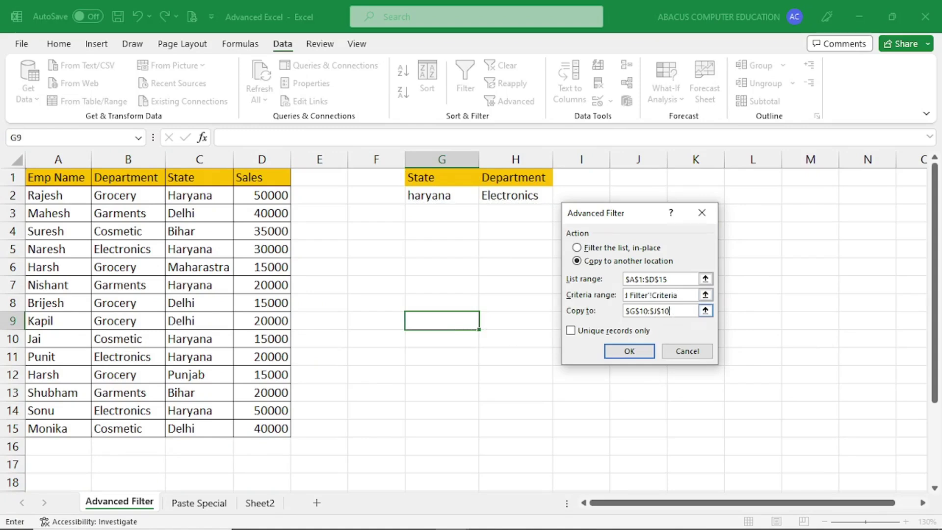
click(266, 507)
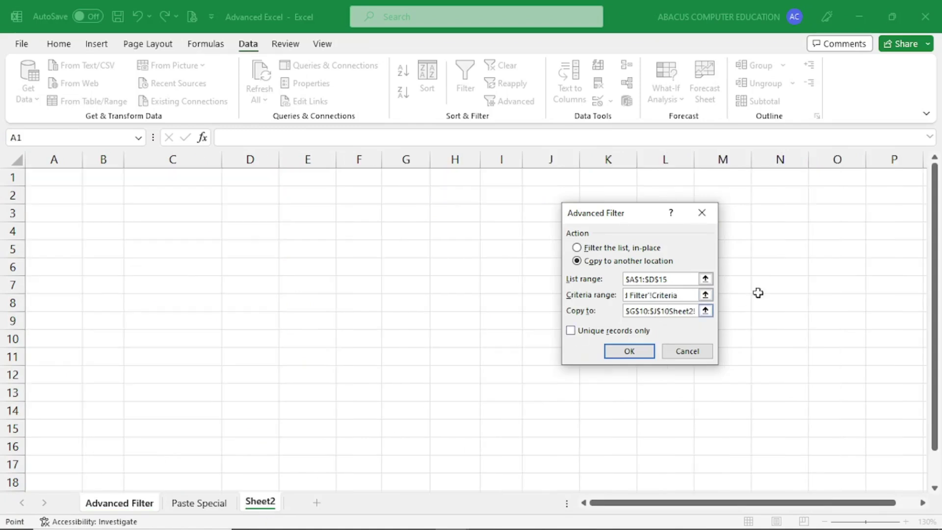
click(705, 312)
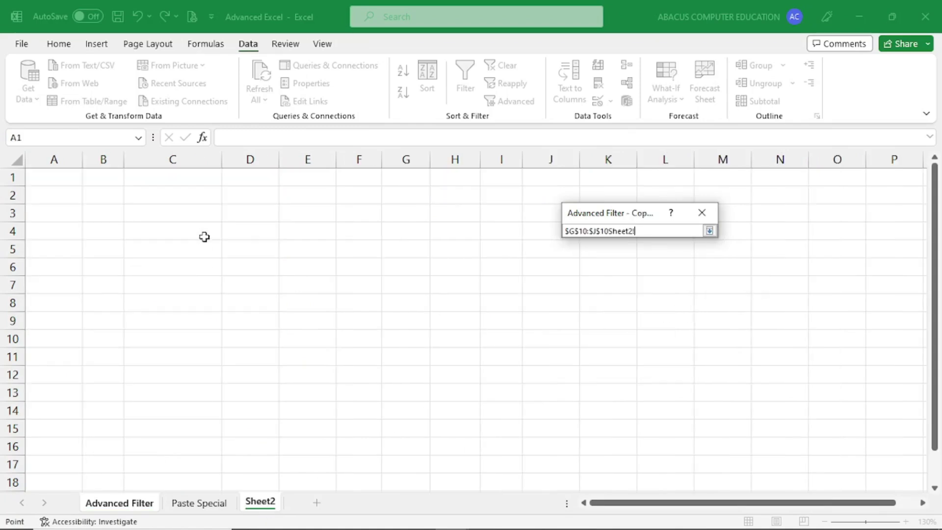
click(168, 237)
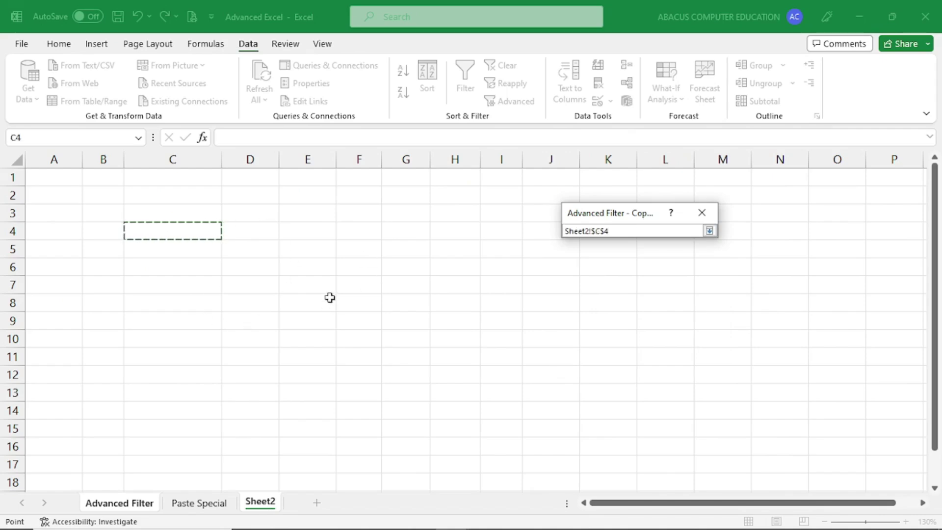
click(709, 230)
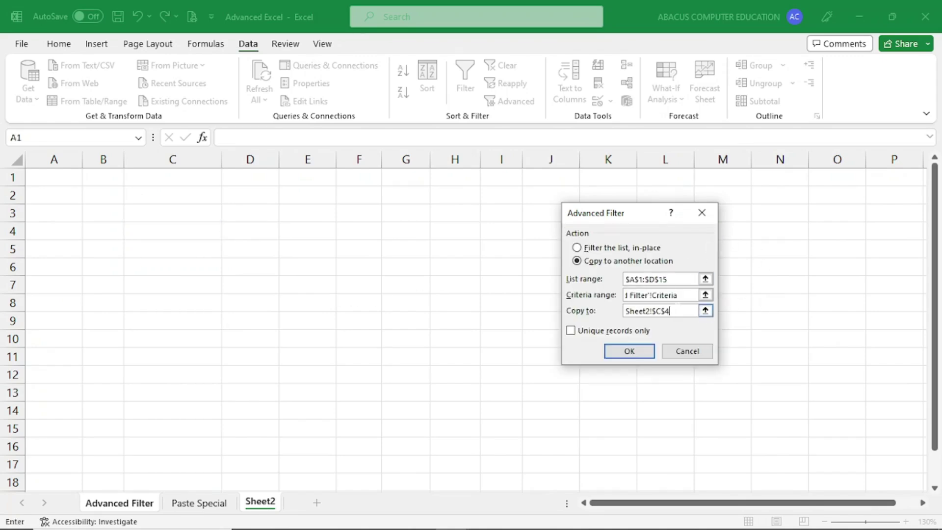
Step: Run the filter, dismiss the active-sheet-only error, and switch to the empty Sheet2
click(630, 352)
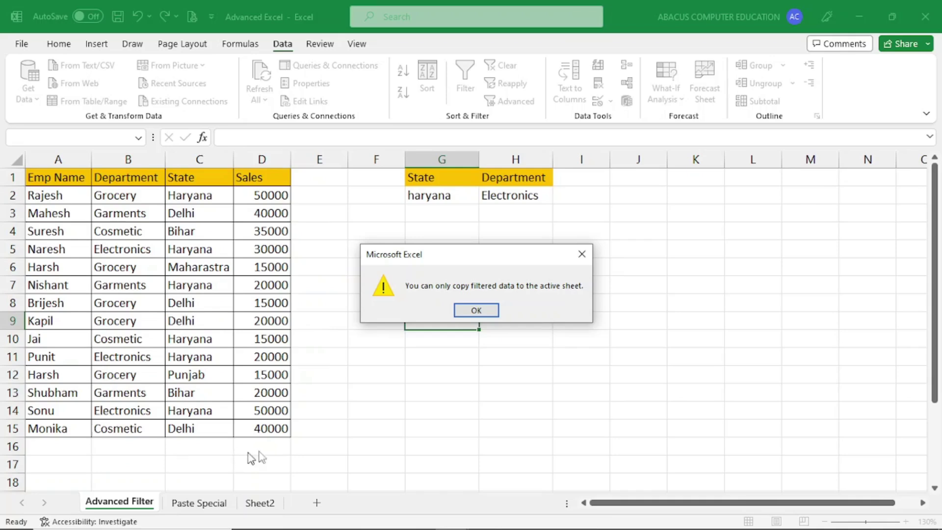
click(487, 317)
click(422, 428)
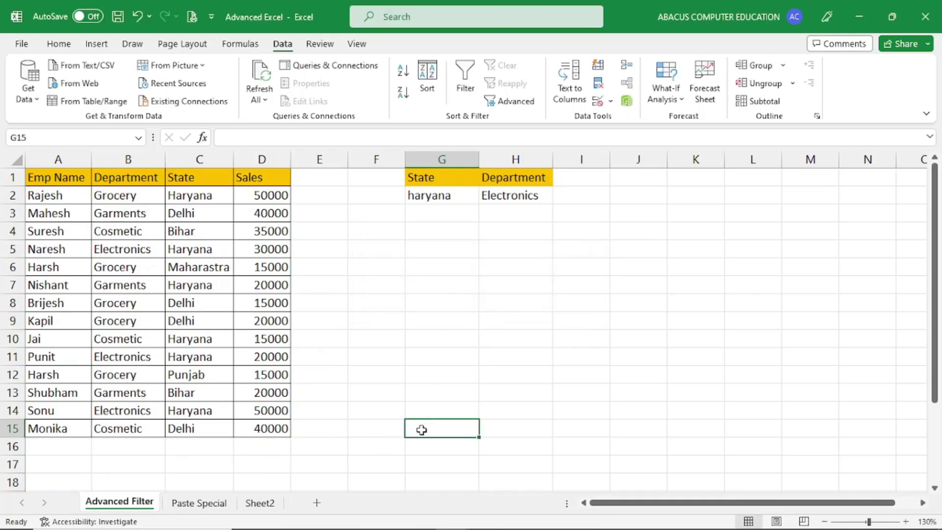
click(261, 510)
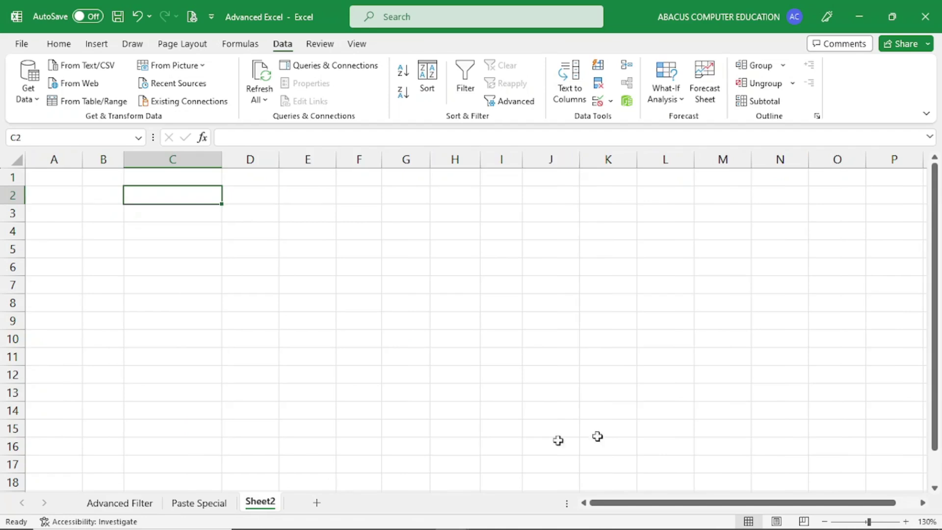
Step: From Sheet2, open Advanced Filter to another location with list range A1:D15 from the Advanced Filter sheet
click(267, 234)
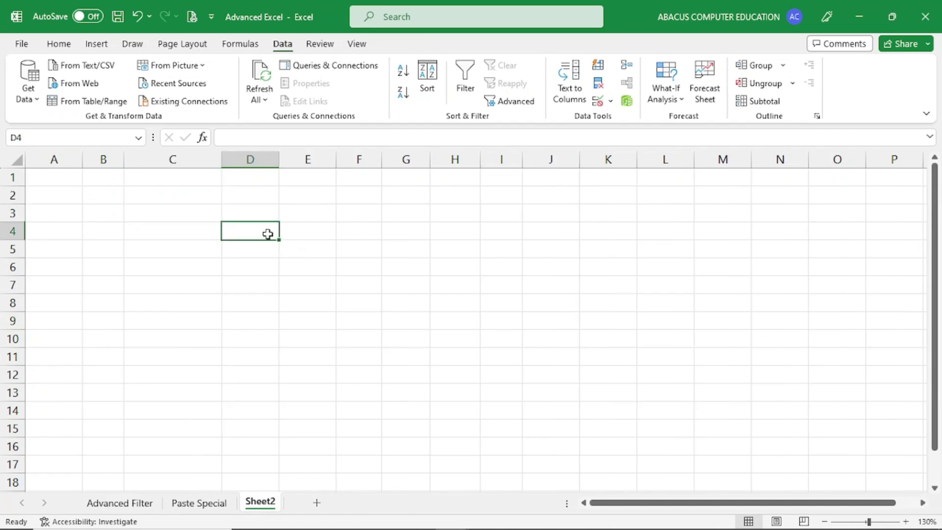
click(525, 104)
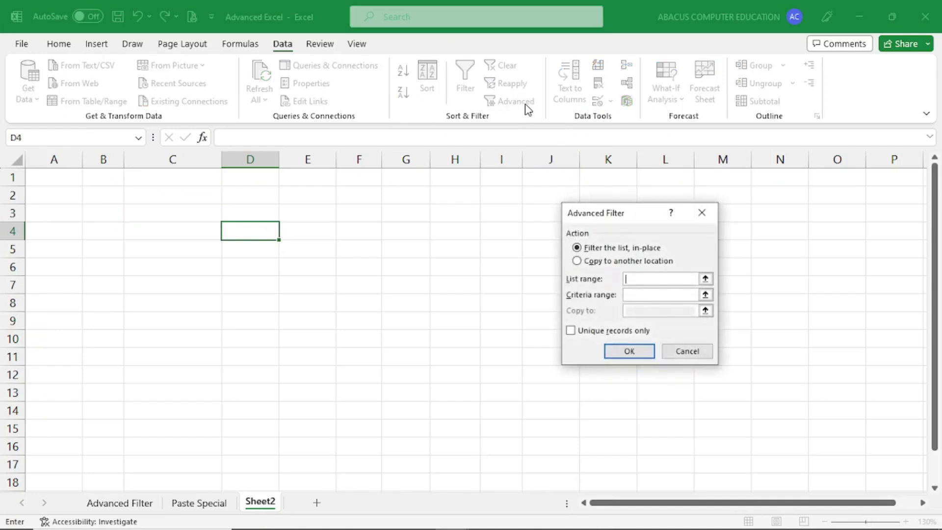
click(595, 261)
click(643, 279)
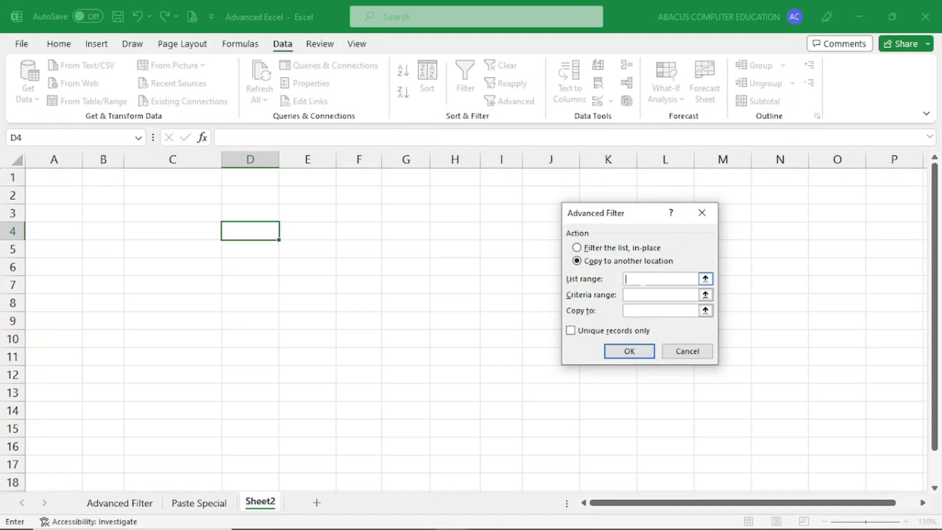
click(136, 504)
mouse_move(63, 178)
mouse_down()
mouse_move(224, 400)
mouse_move(256, 427)
mouse_up()
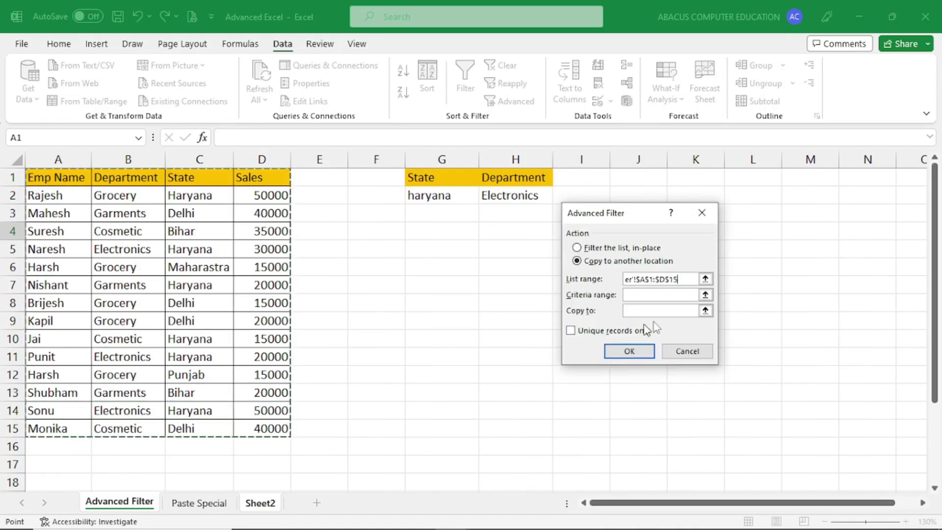
key(Tab)
key(ctrl+Page_Down)
key(ctrl+Page_Down)
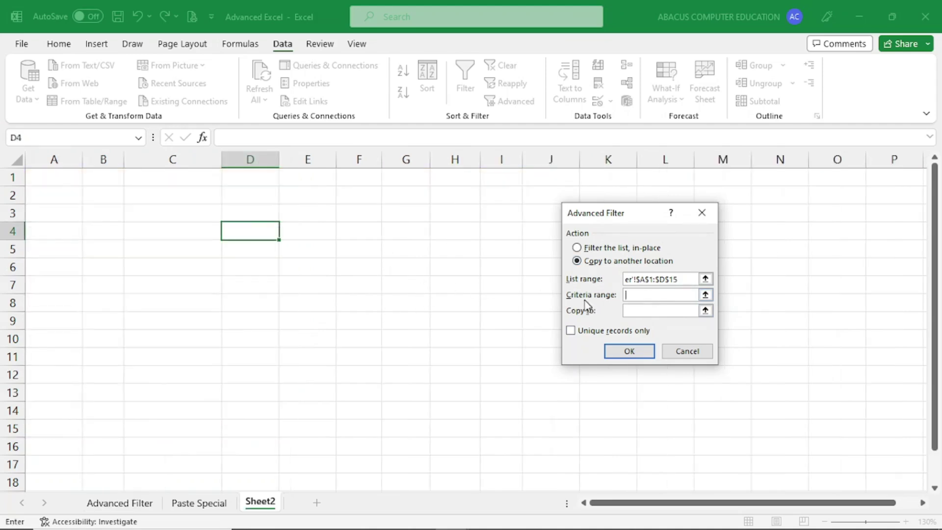
Step: Set criteria G1:H2 on the Advanced Filter sheet and destination Sheet2 C5, then run it
click(145, 503)
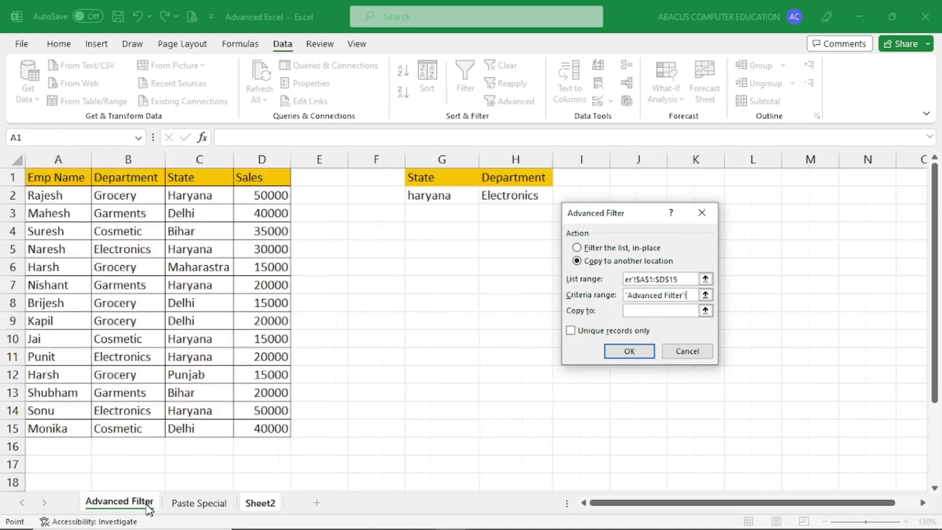
click(443, 177)
drag(442, 177, 506, 192)
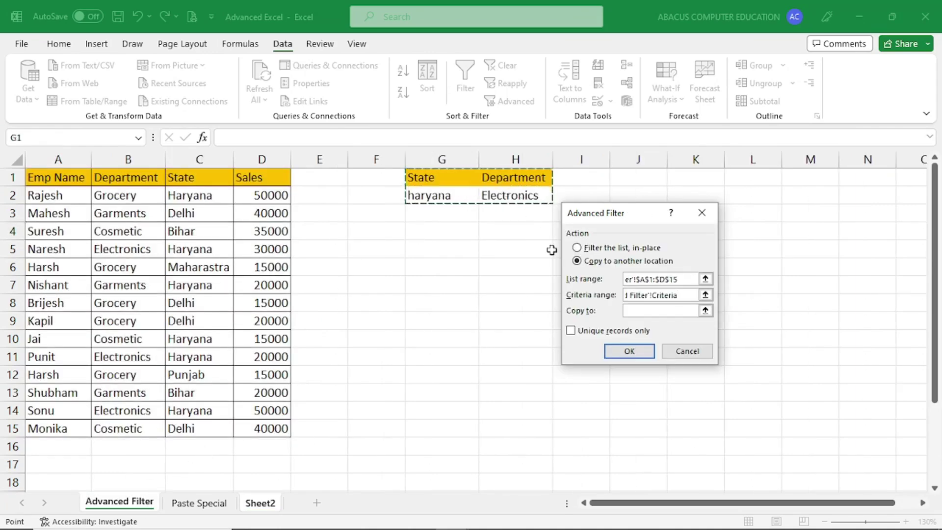
click(640, 311)
key(ctrl+Page_Down)
key(ctrl+Page_Down)
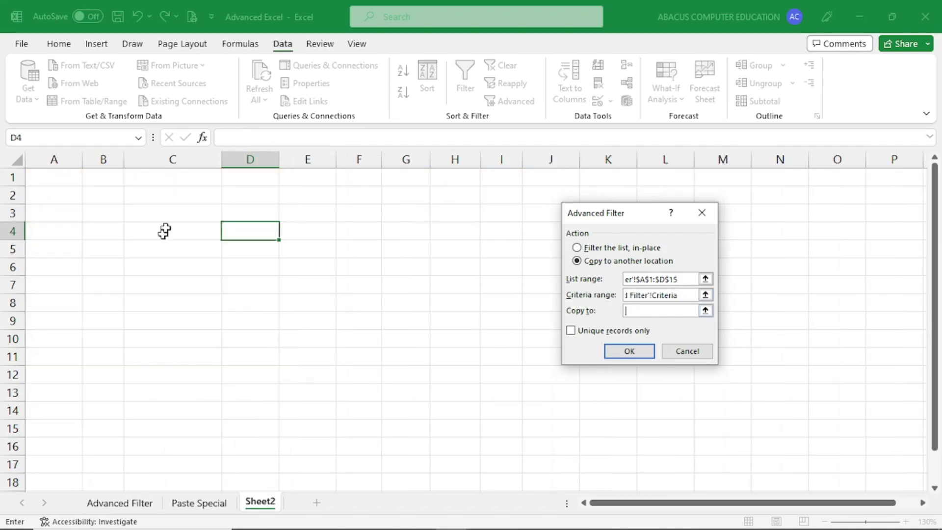
click(170, 249)
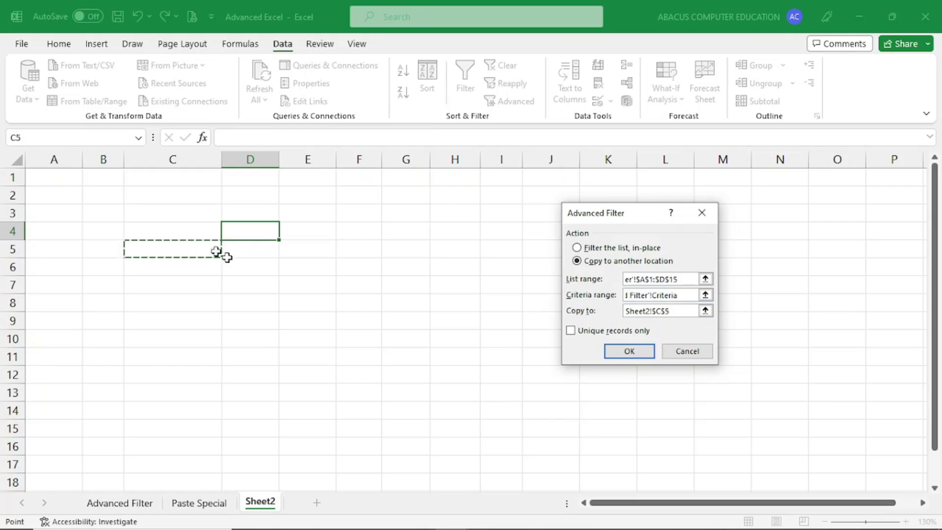
click(606, 352)
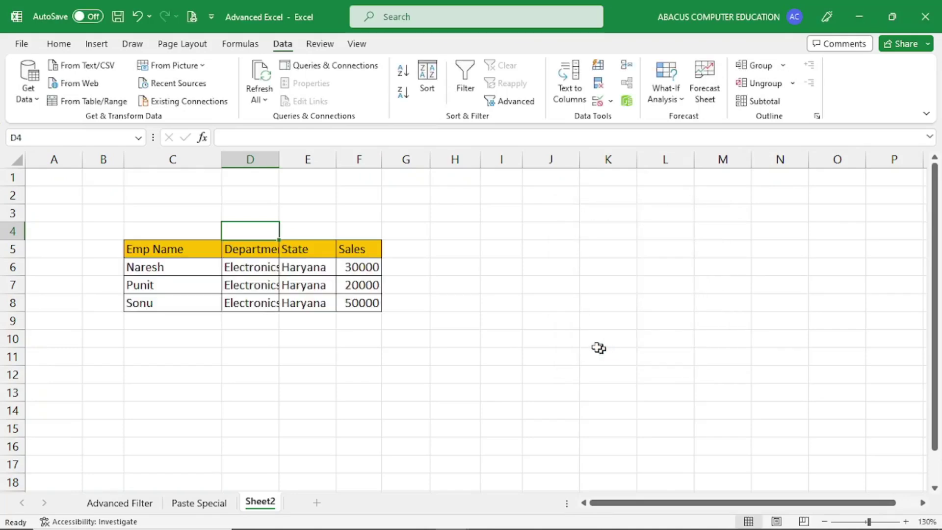
Step: Switch back to the Advanced Filter sheet tab with the employee table and criteria
click(485, 309)
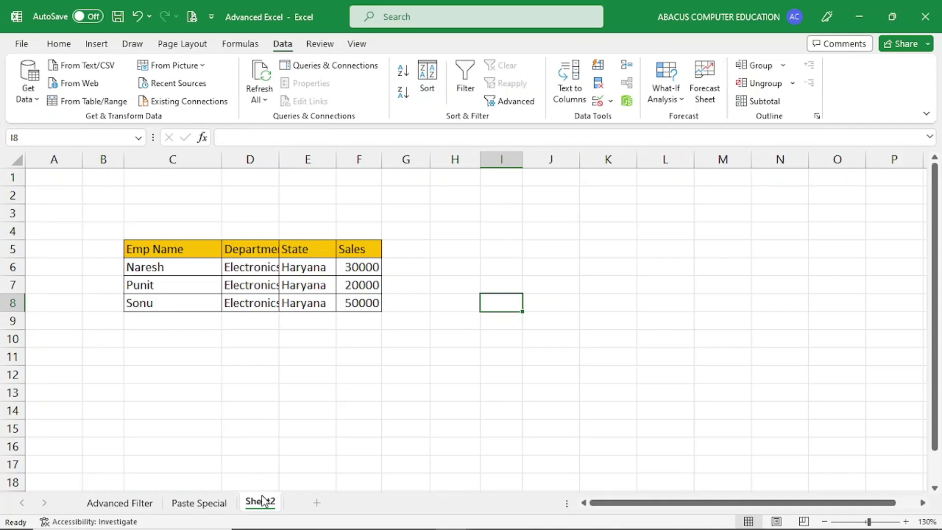
click(118, 504)
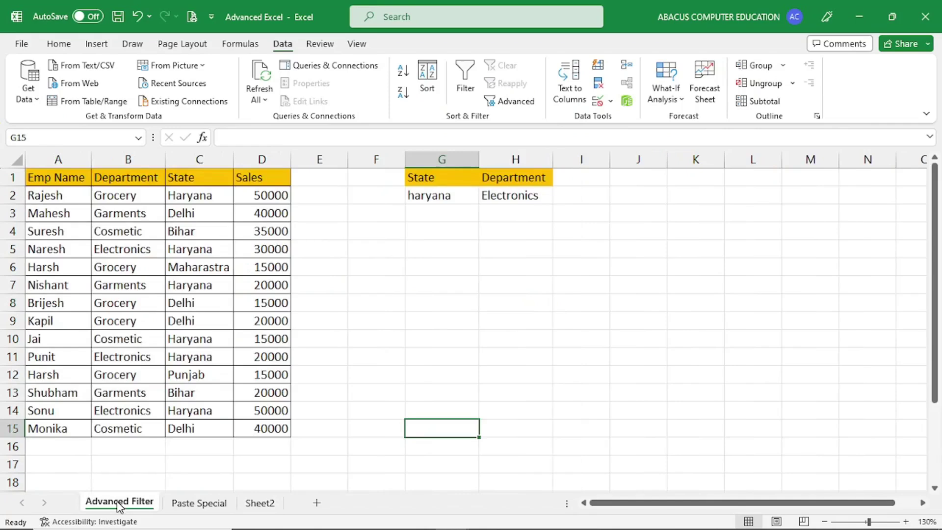